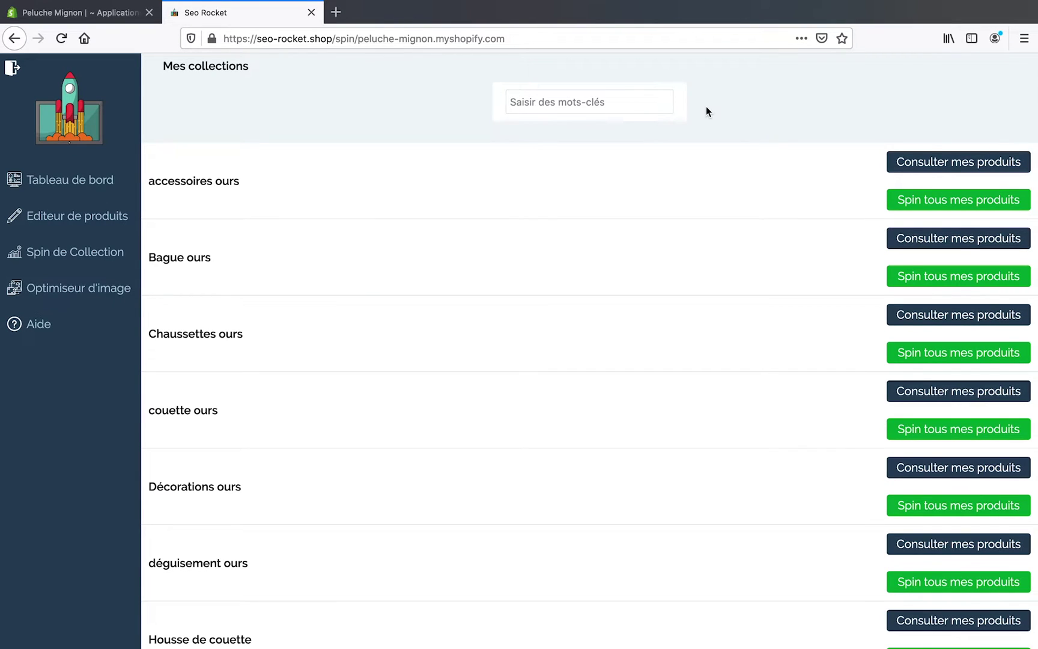
Filter the collections by "Bague" and open the spin page for all products of the Bague ours collection.
type("Bagues")
key("BackSpace")
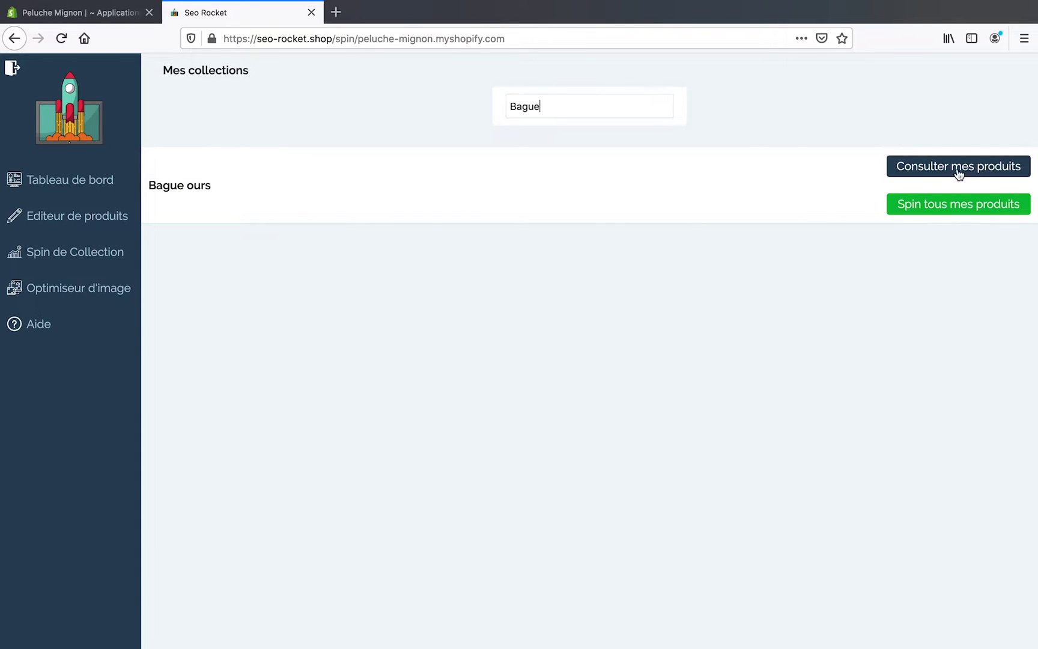
left_click(949, 206)
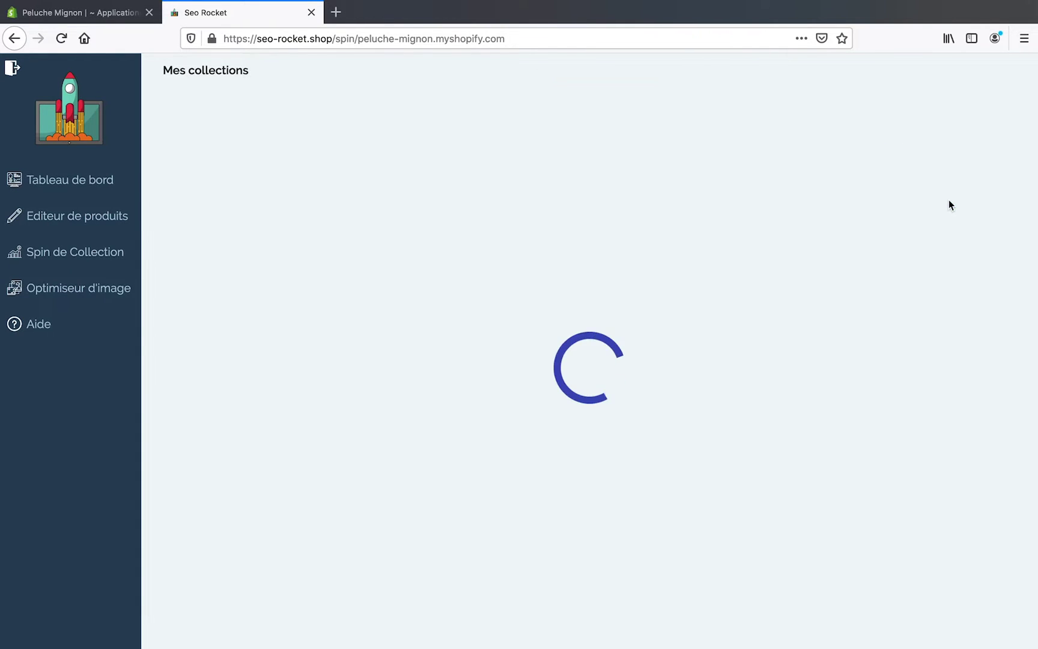
scroll(949, 205, "up", 1)
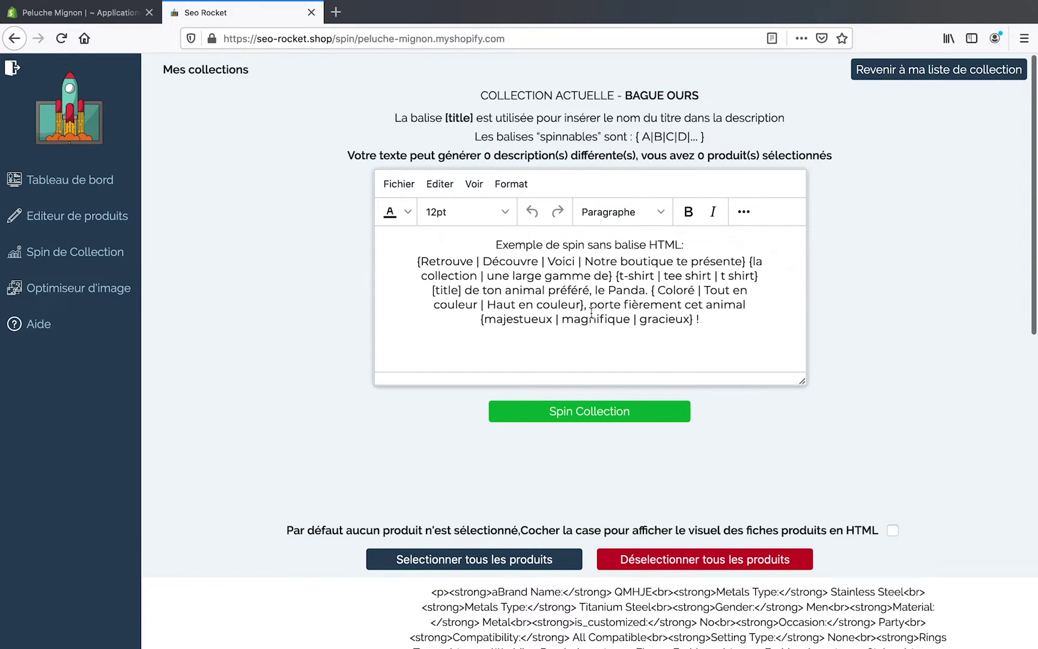
Turn on the HTML visual display of the product sheets in the collection's product list.
scroll(591, 312, "down", 5)
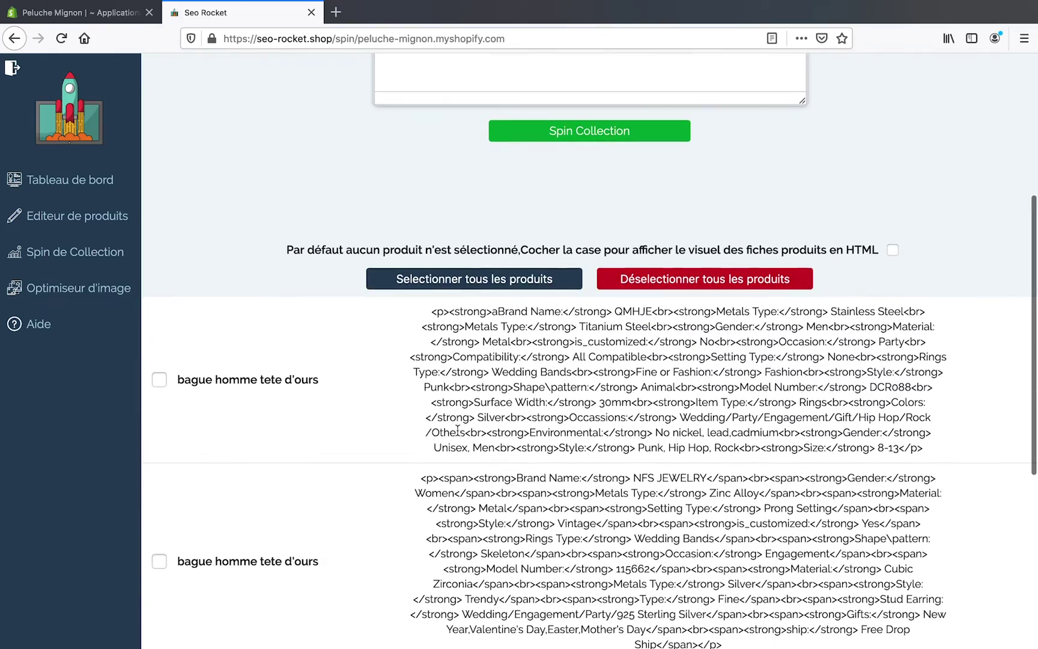
scroll(402, 476, "down", 4)
scroll(402, 477, "up", 3)
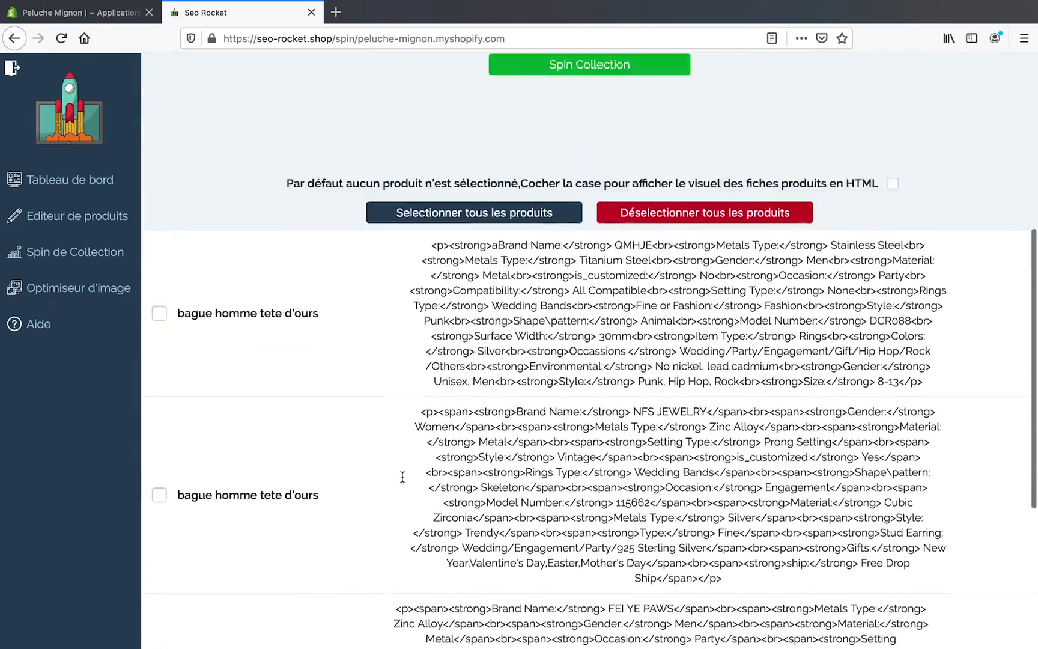
scroll(402, 475, "up", 3)
left_click_drag(605, 415, 949, 526)
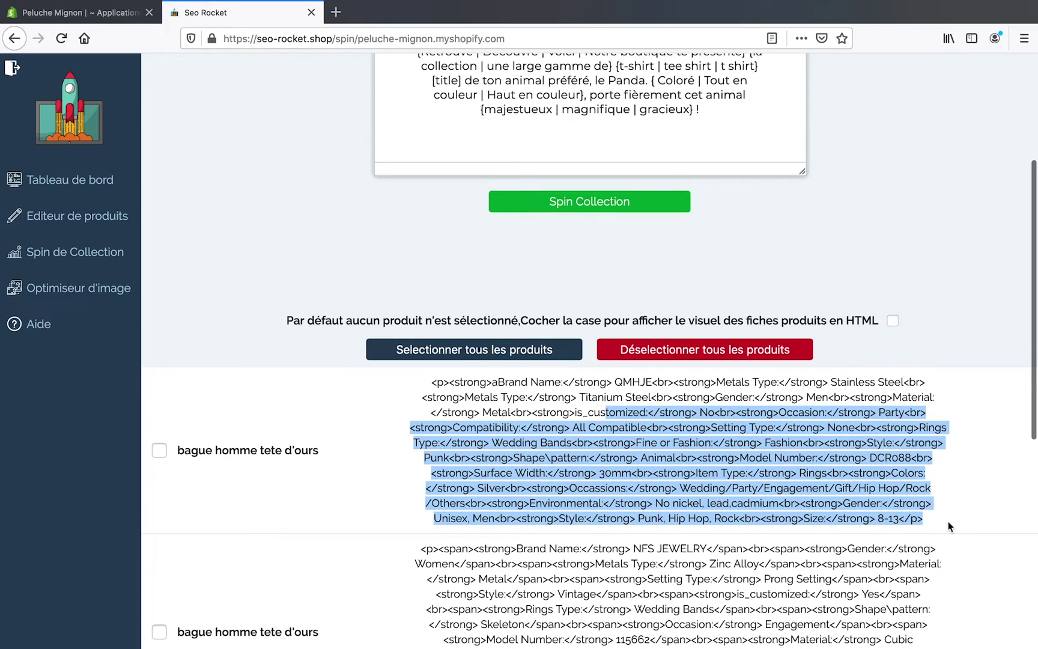
left_click(892, 320)
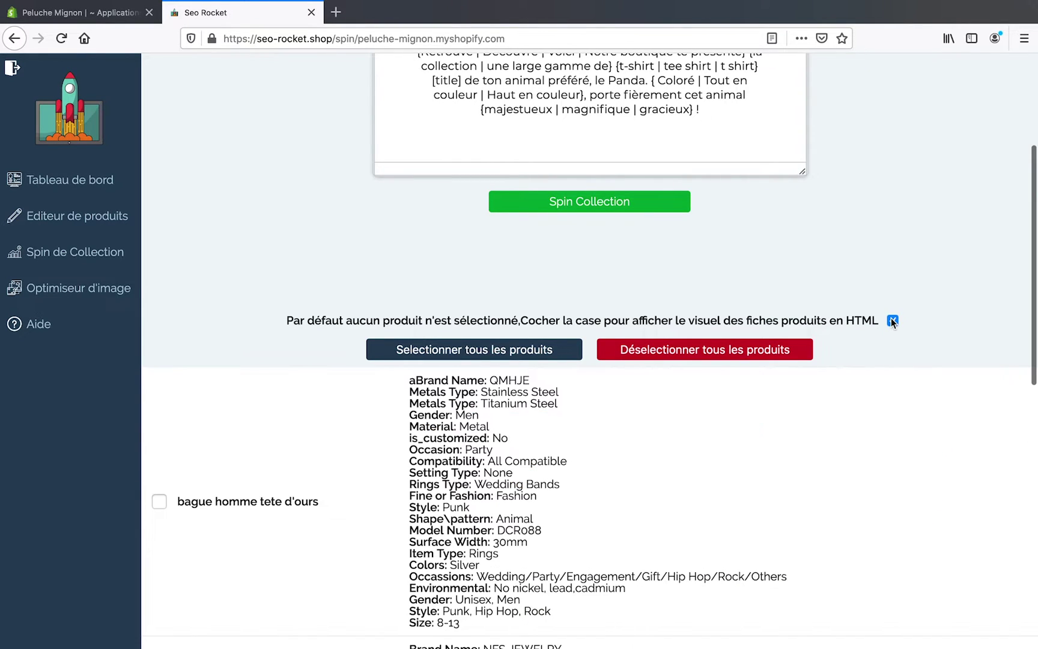
Review the formatted product descriptions and select all products of the Bague ours collection.
scroll(688, 490, "down", 2)
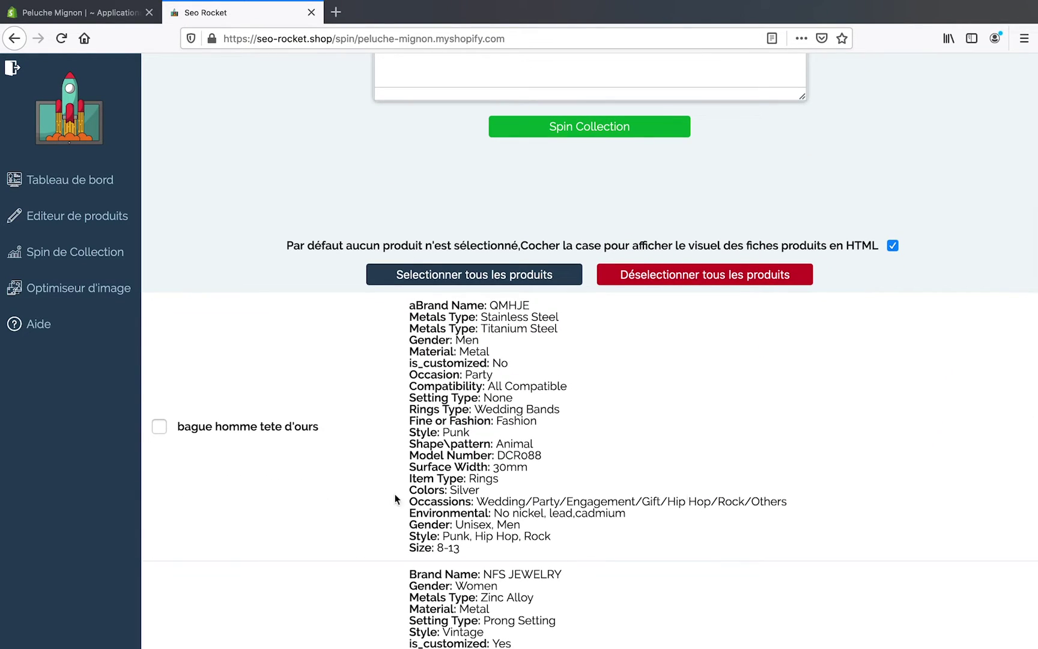
scroll(509, 502, "down", 1)
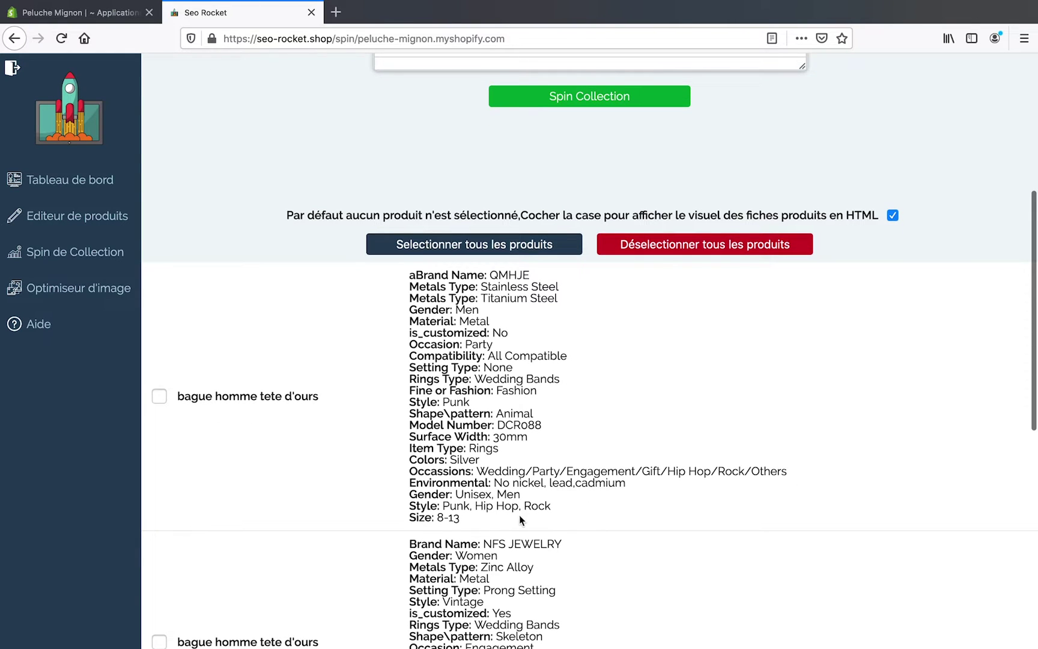
left_click_drag(523, 521, 430, 297)
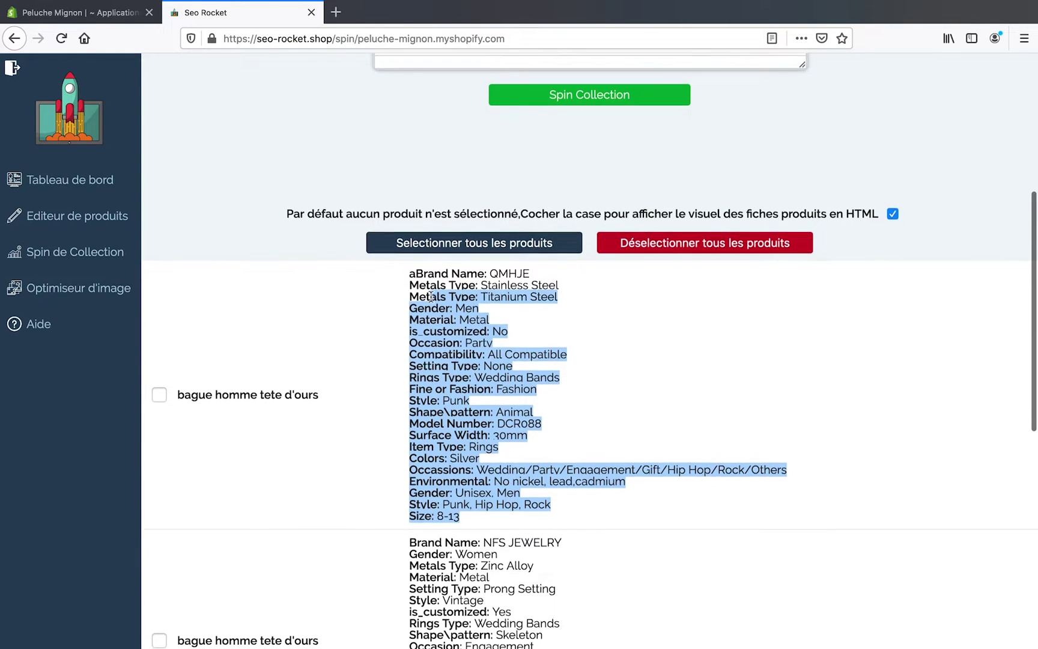
scroll(430, 296, "down", 5)
scroll(430, 297, "up", 6)
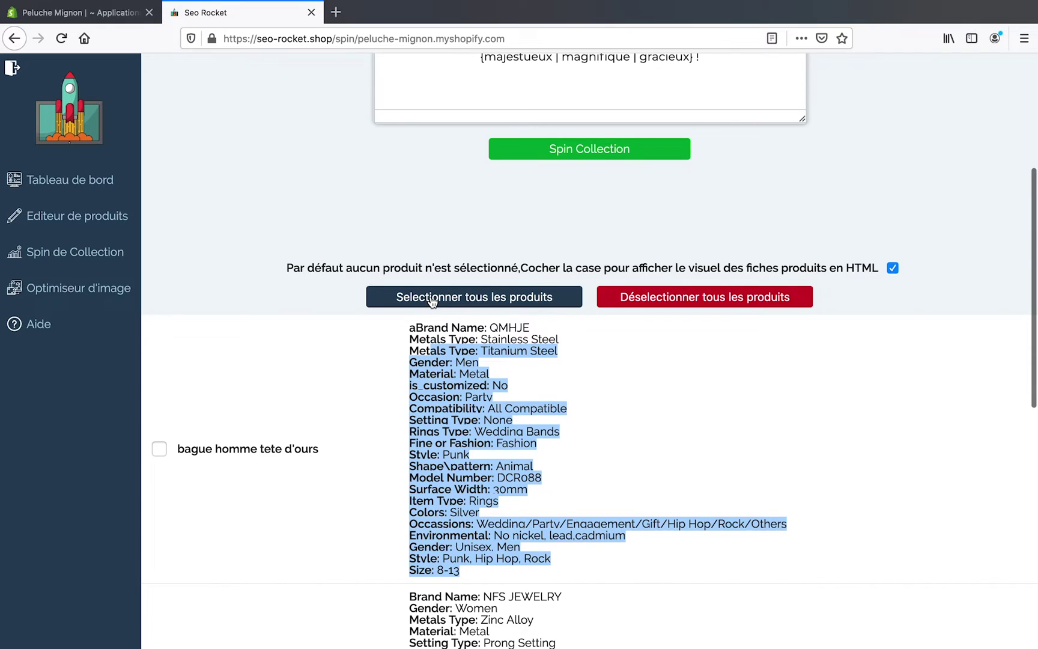
scroll(431, 298, "up", 2)
scroll(420, 312, "down", 1)
left_click(412, 322)
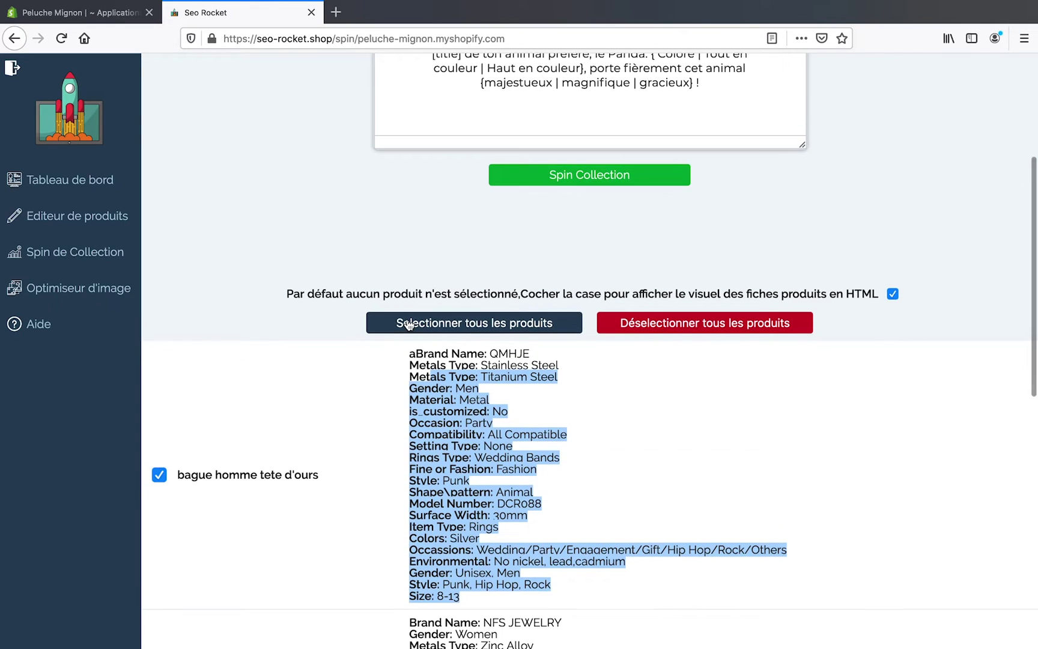
Deselect all products of the collection, and select them all again.
scroll(410, 323, "down", 3)
scroll(409, 325, "down", 1)
left_click(665, 216)
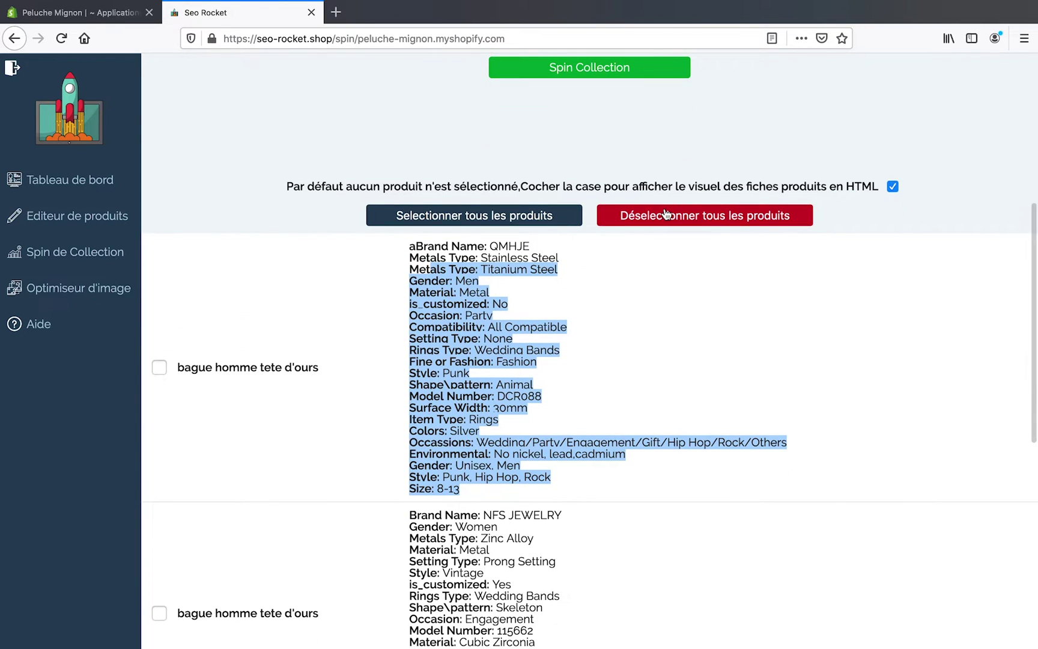
left_click(486, 219)
Examine the example spin text in the description editor and the descriptions of the selected products.
scroll(489, 215, "up", 8)
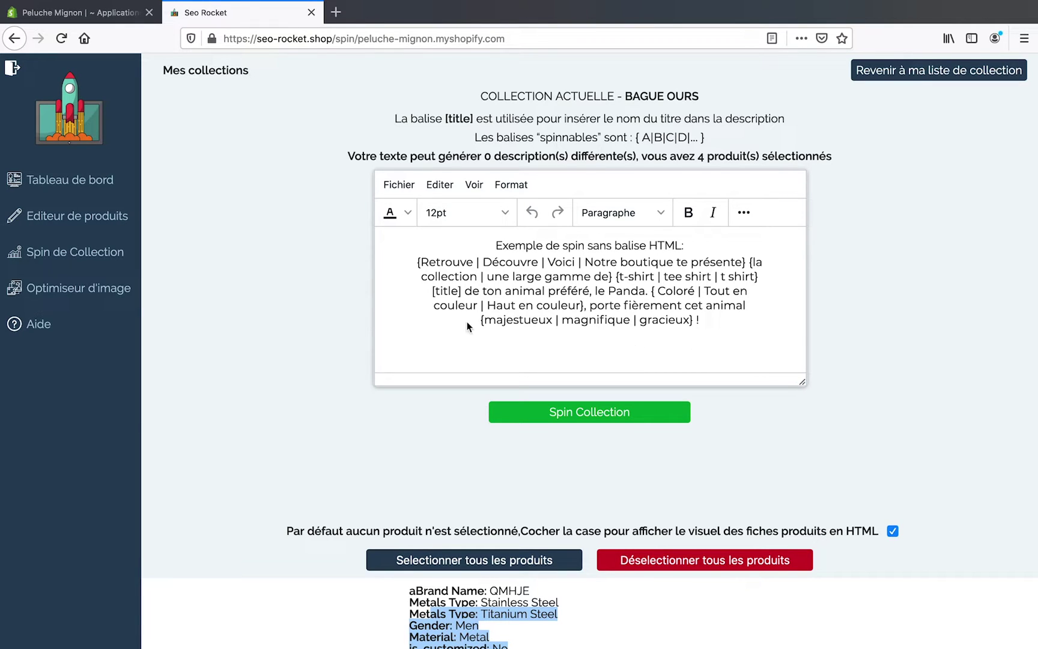
left_click_drag(418, 262, 706, 334)
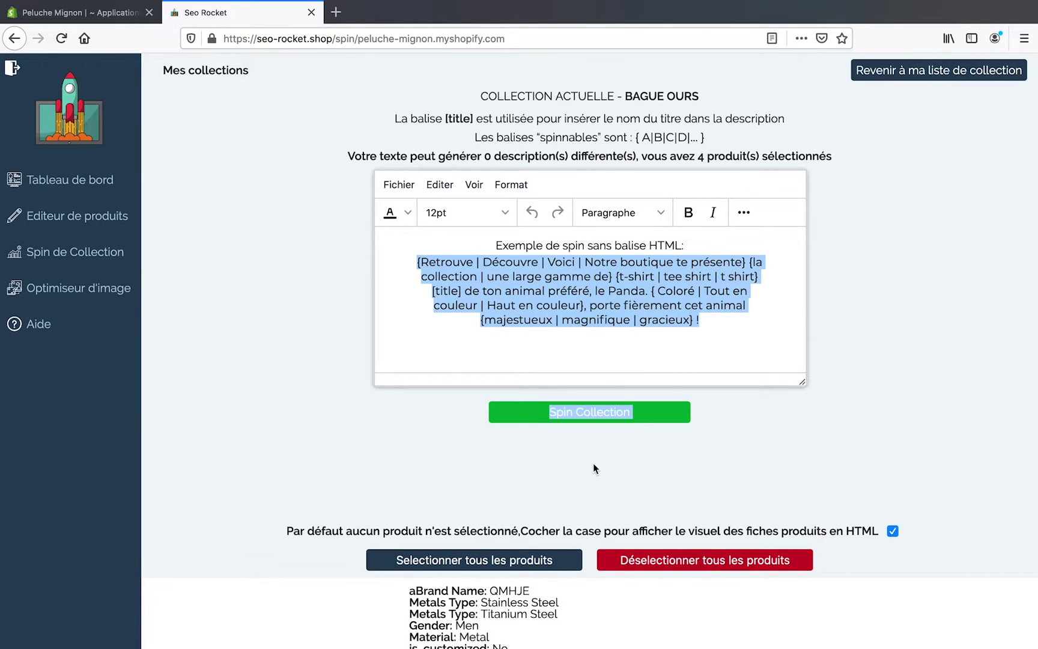
left_click_drag(424, 413, 285, 227)
left_click(285, 227)
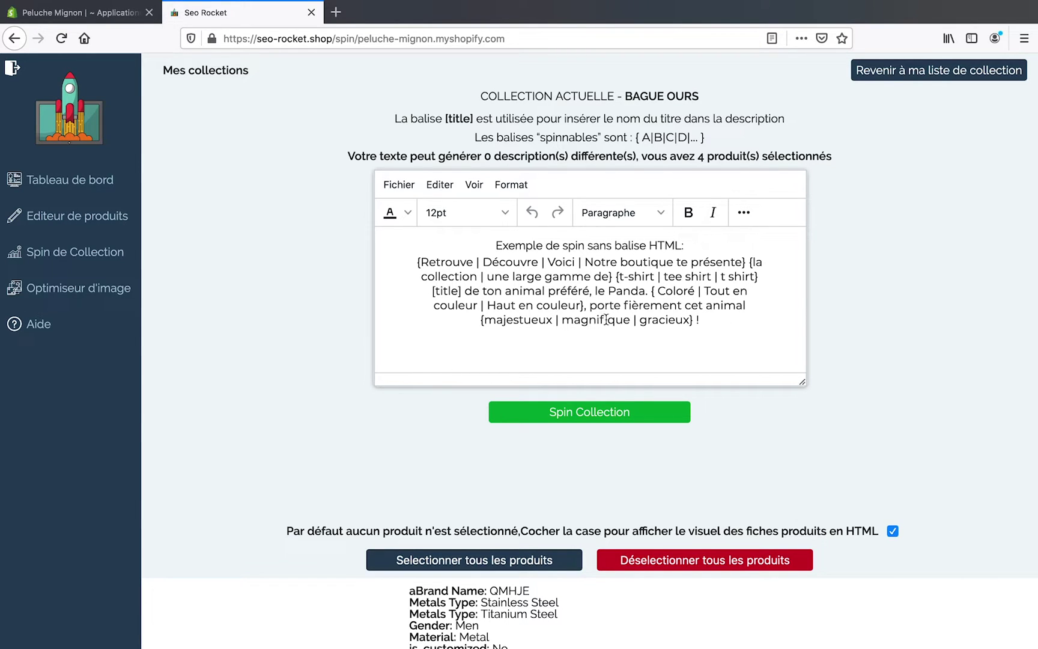
scroll(570, 500, "down", 1)
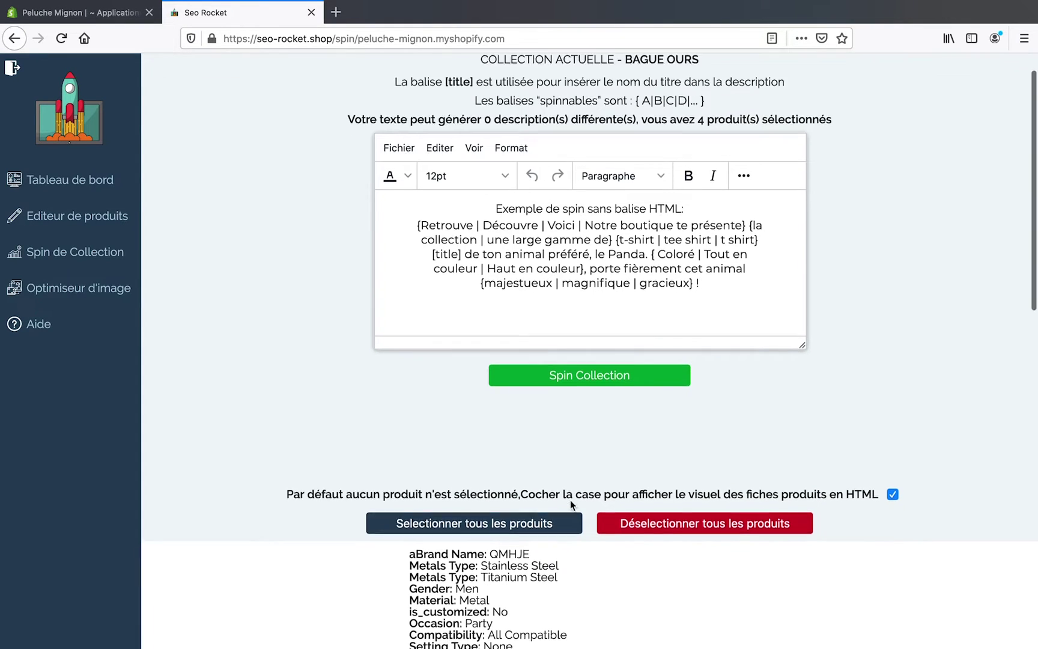
scroll(570, 500, "up", 1)
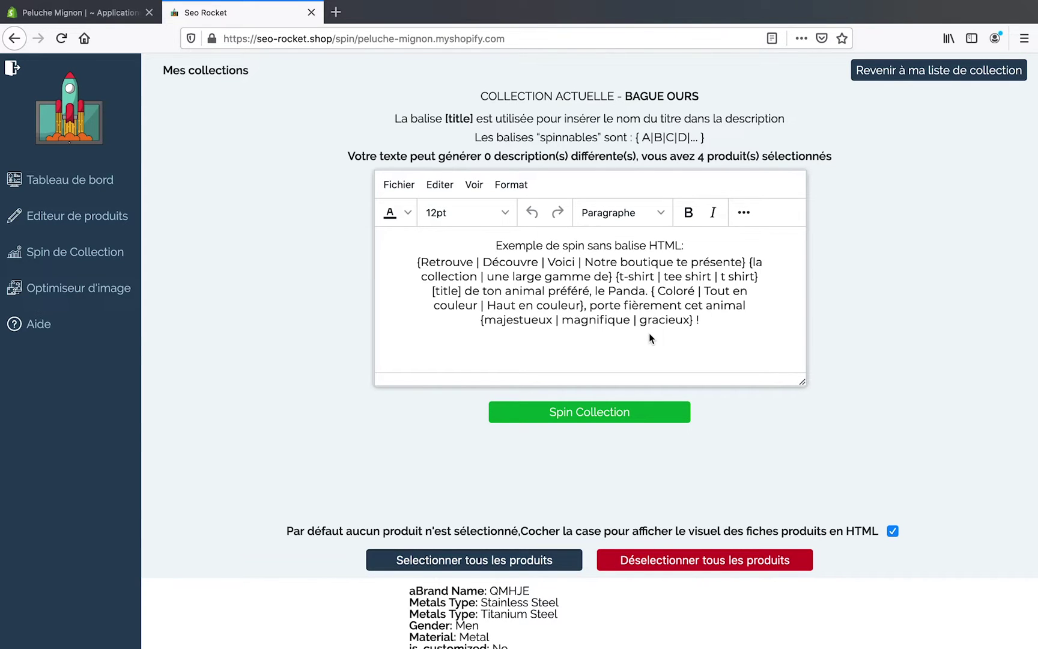
scroll(737, 418, "down", 10)
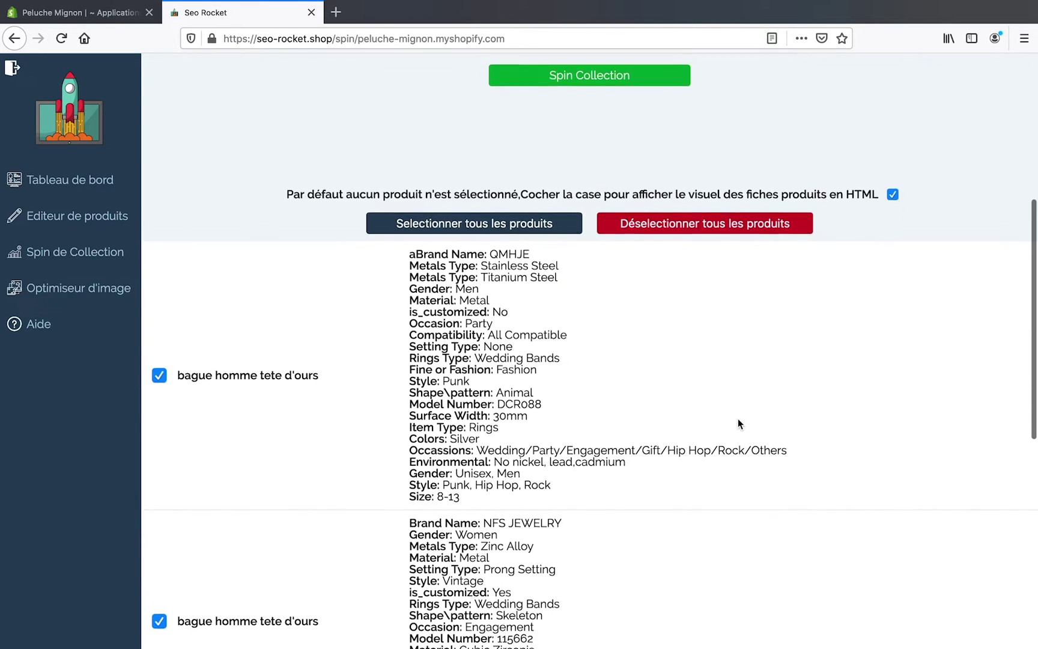
scroll(738, 419, "down", 5)
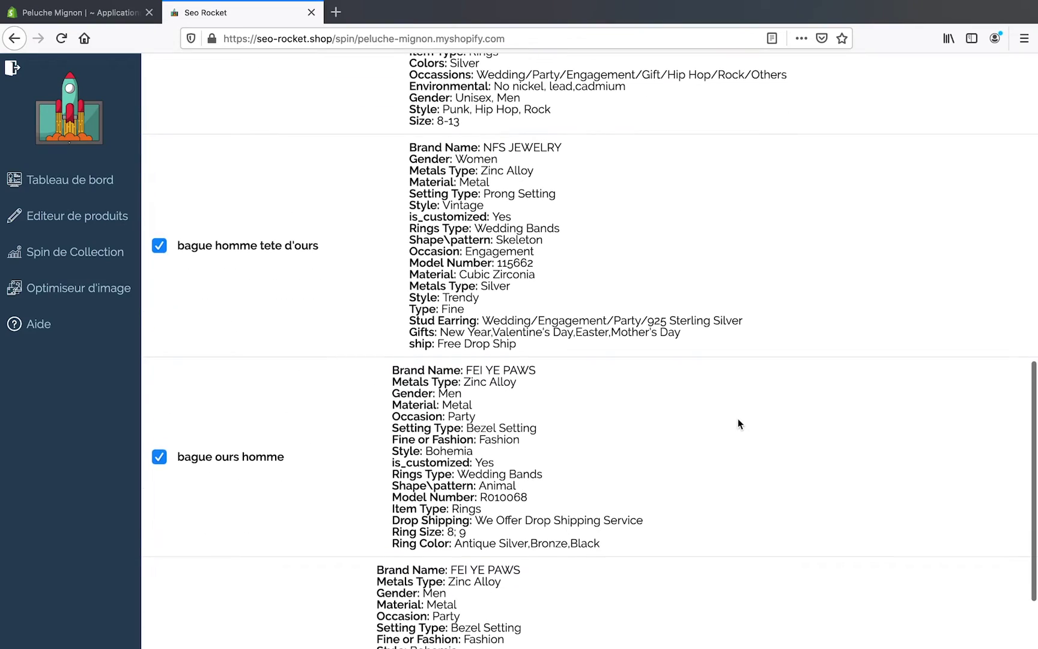
scroll(741, 421, "up", 15)
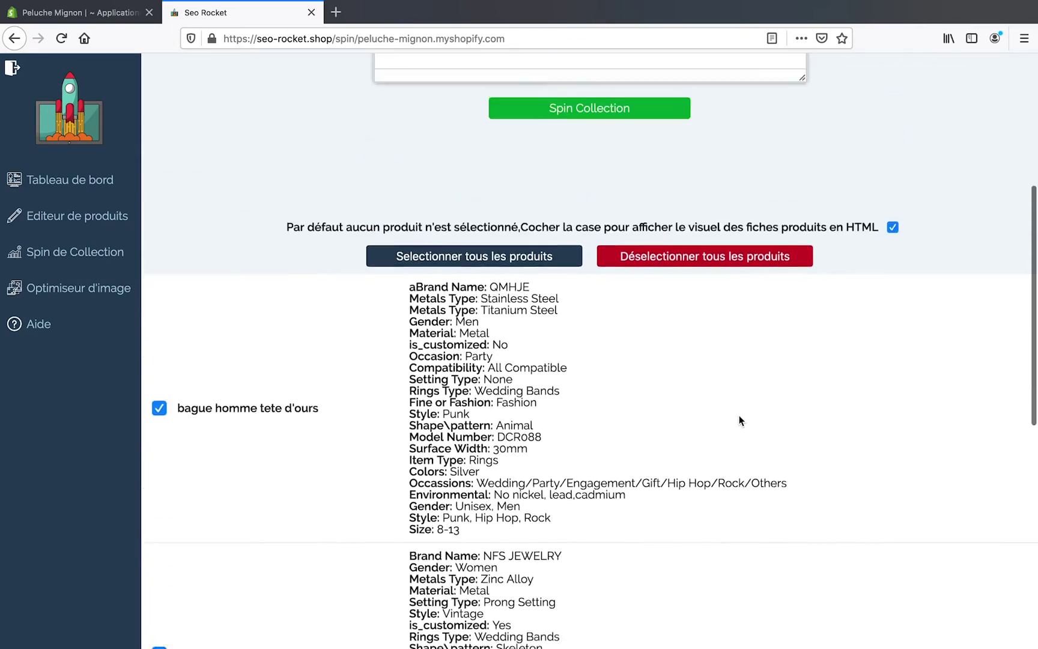
scroll(783, 483, "down", 2)
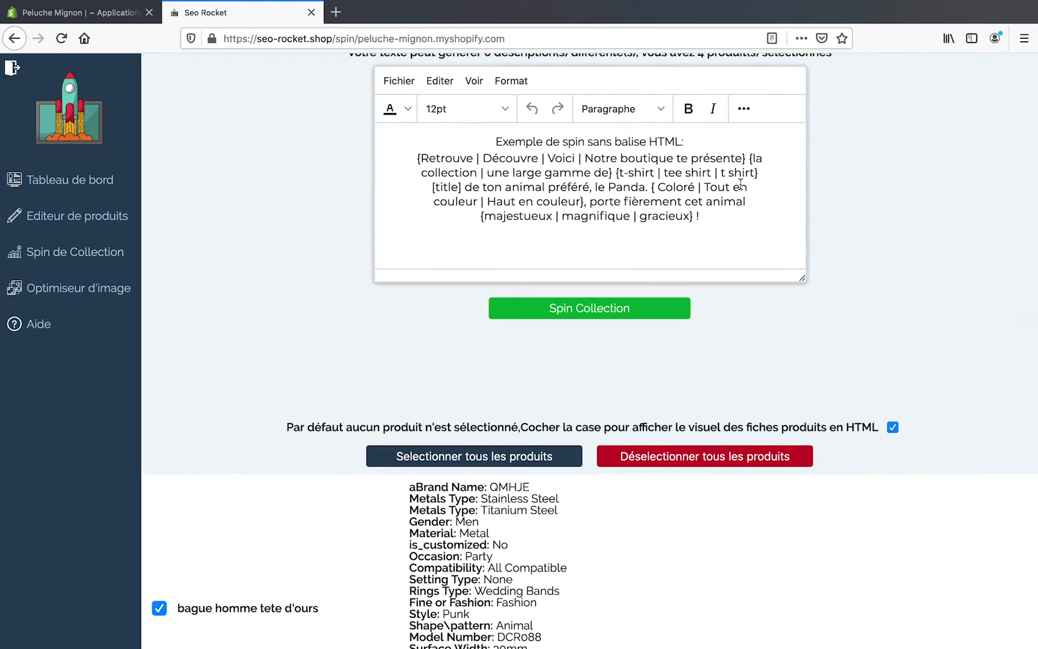
scroll(741, 183, "down", 2)
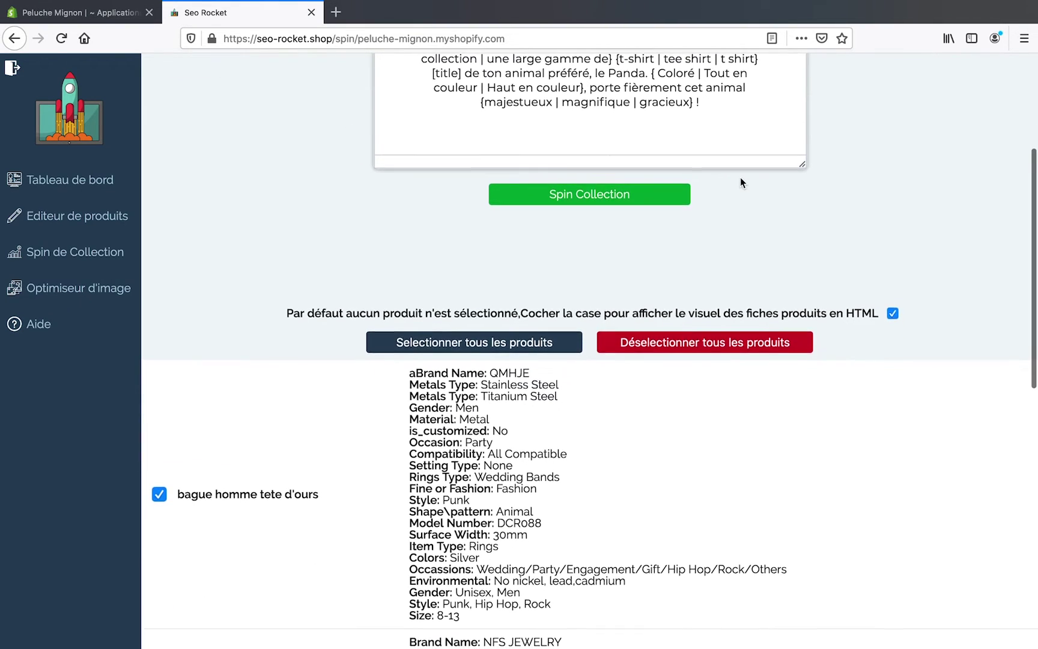
scroll(740, 178, "up", 3)
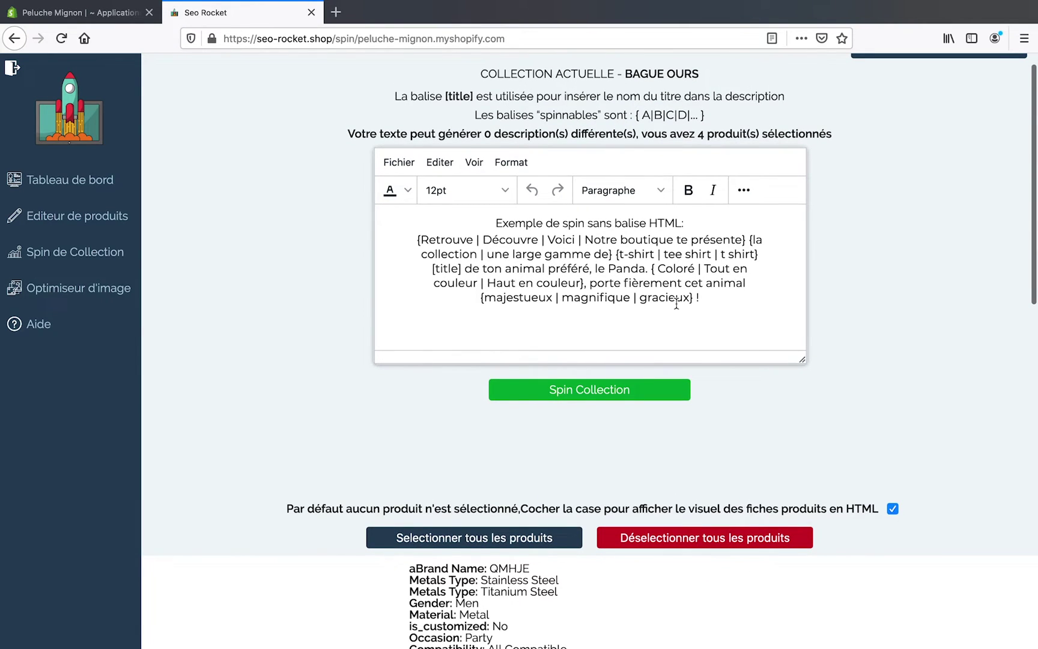
scroll(371, 484, "down", 9)
scroll(371, 484, "up", 10)
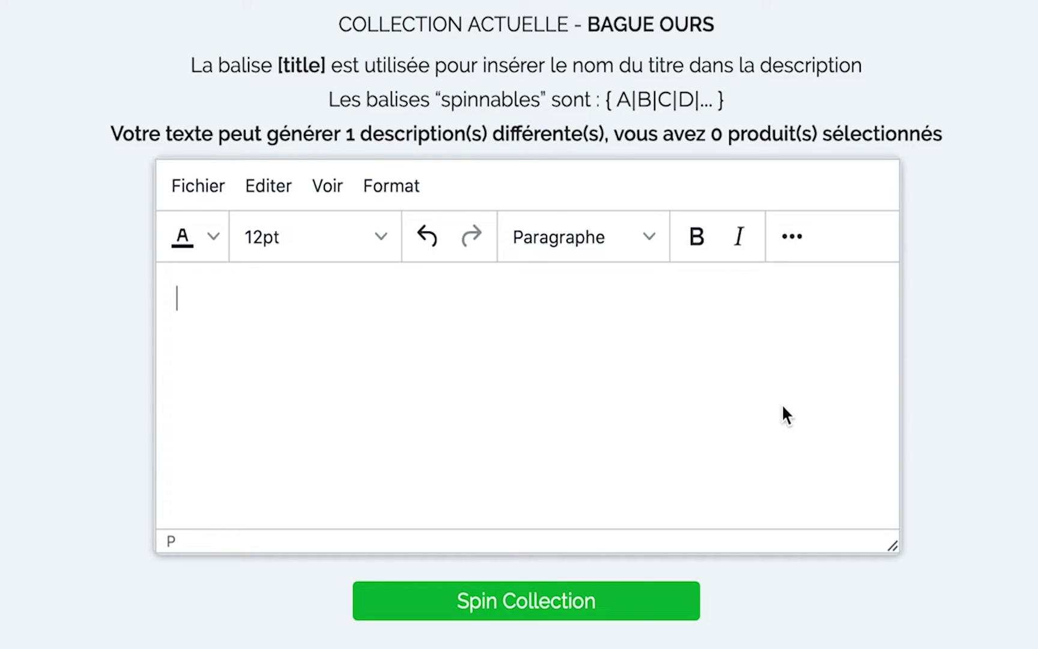
Write the first spin group "{Retrouve | Découvre | Voici | Notre Boutique te présente}" in the empty description editor.
type("[")
key("BackSpace")
type("{Retrouve")
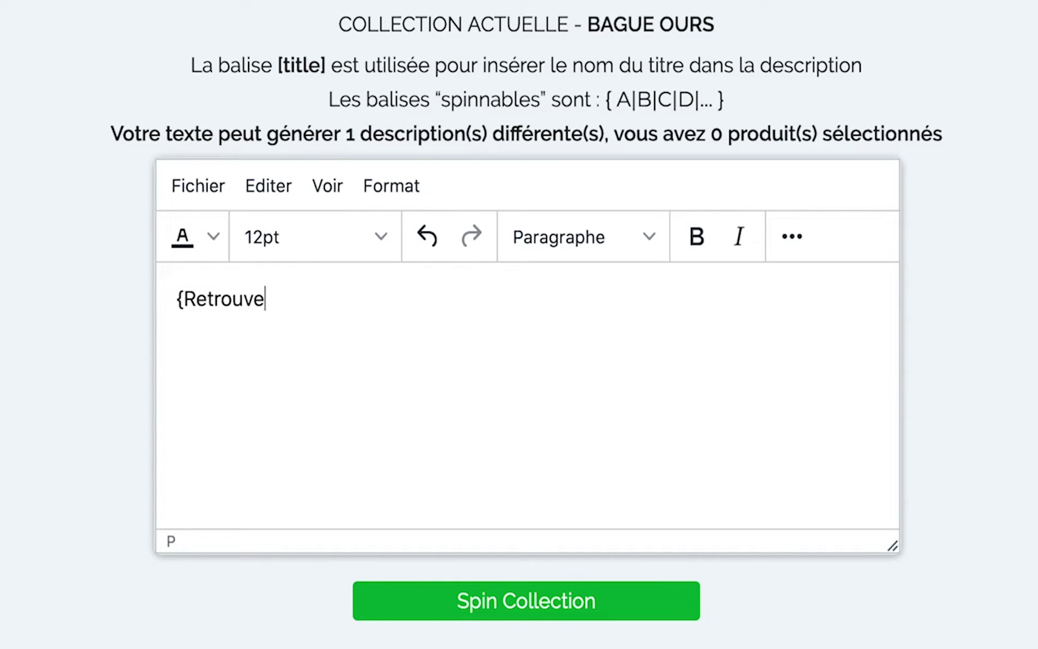
type("|")
key("BackSpace")
type("| Découvr")
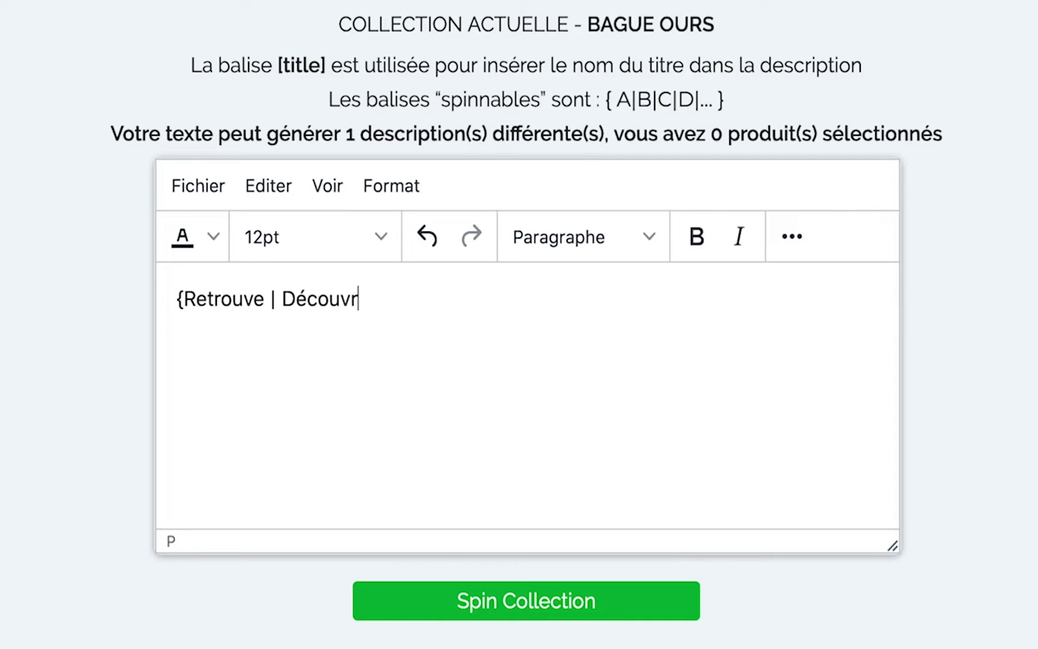
type("e | Voici |")
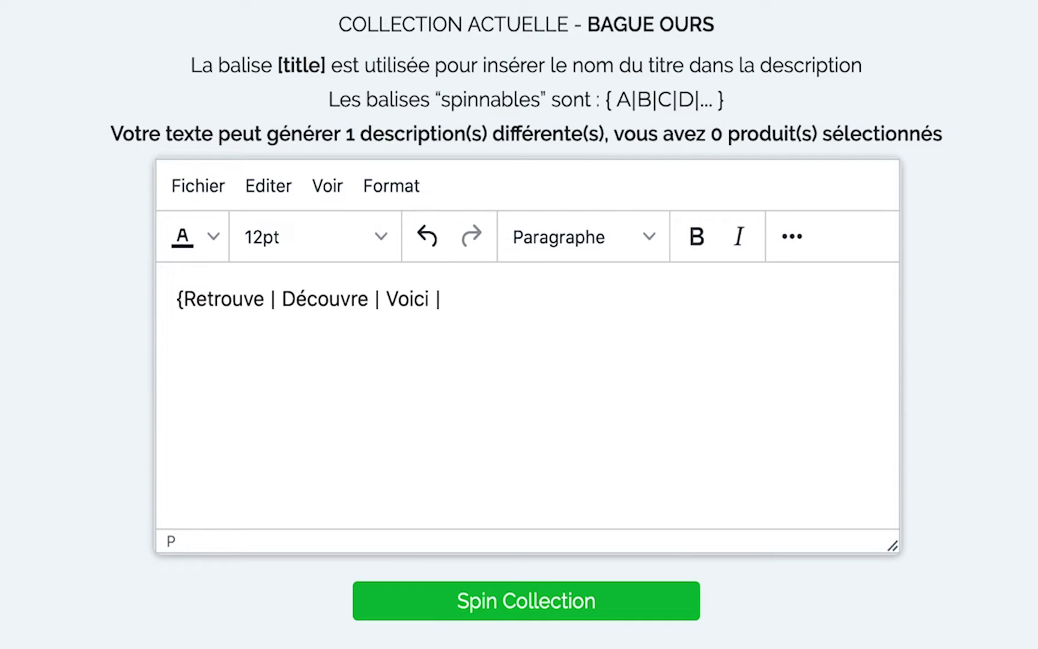
type(" Notre Bo")
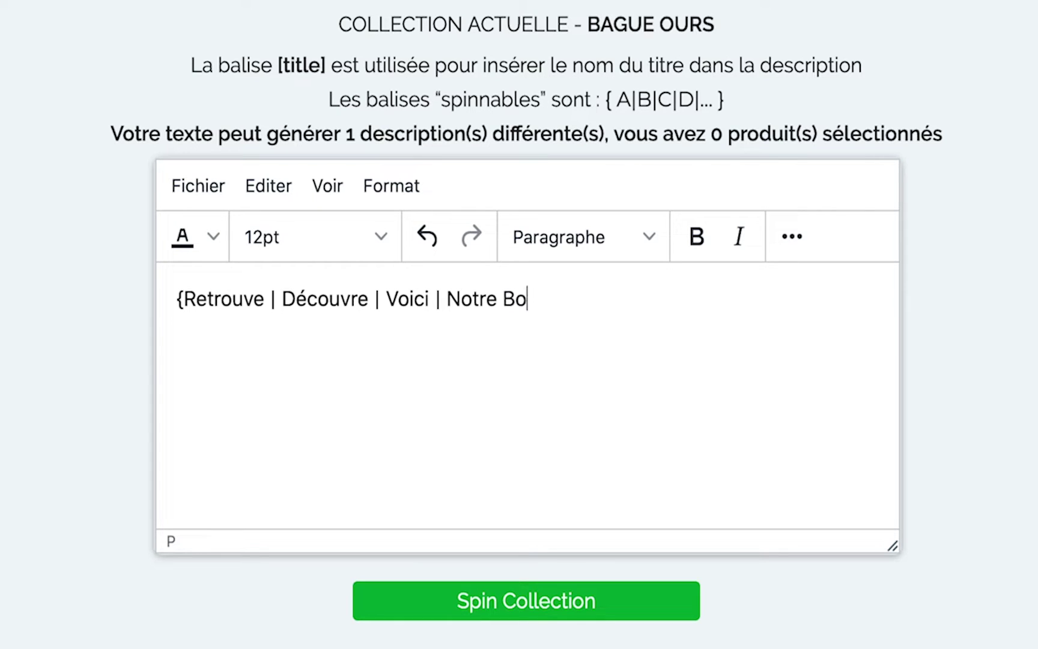
type("utique te présente")
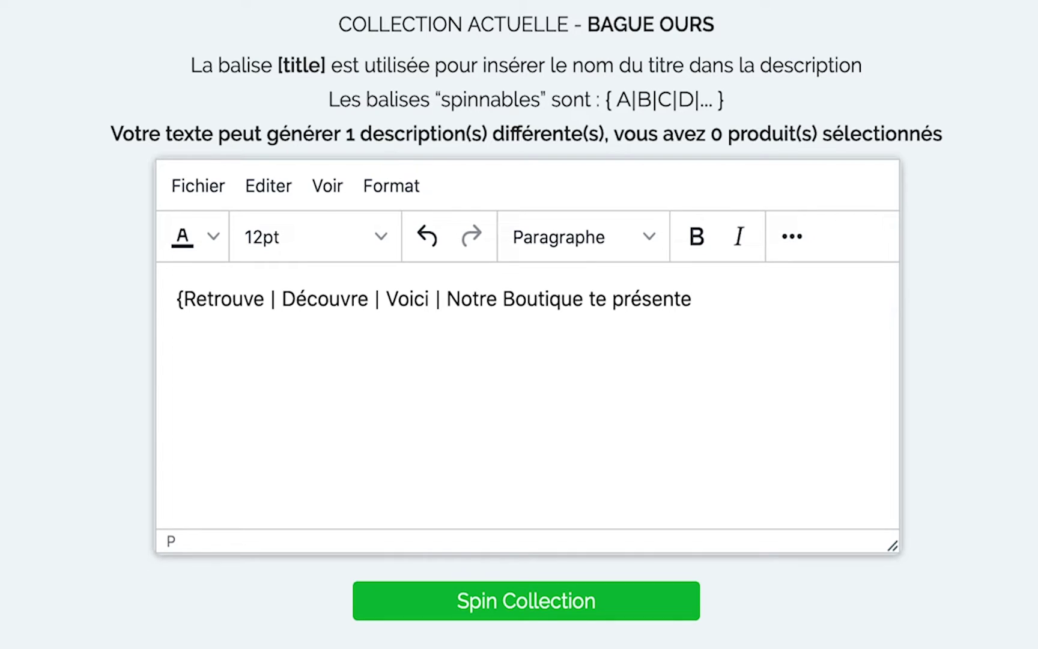
type("}")
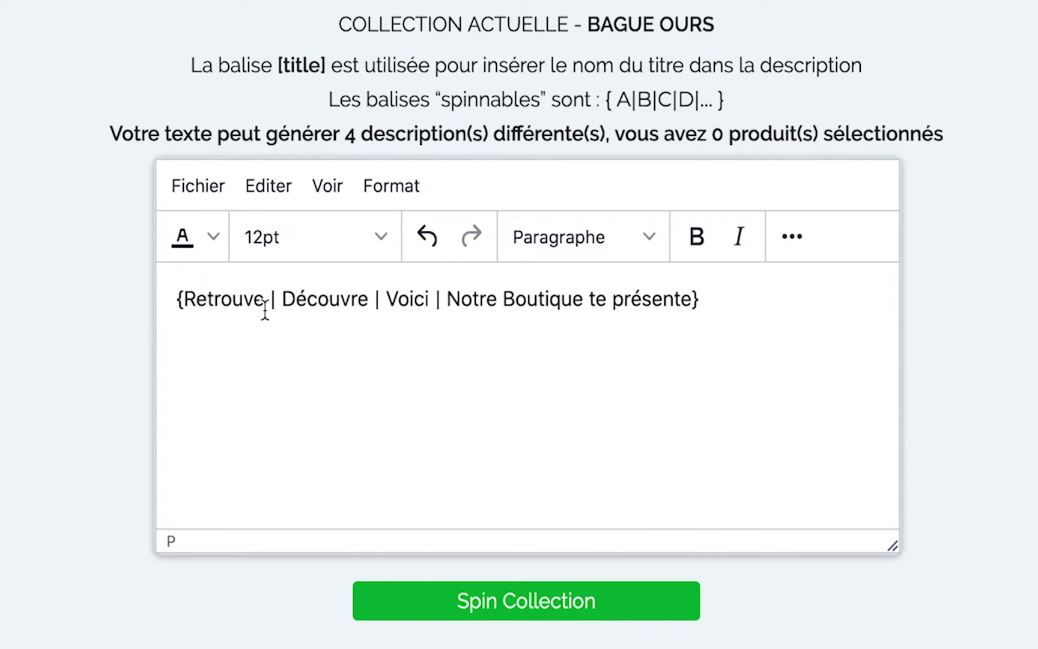
Add a second spin group "{la collection | notre gamme de}" after the first one.
left_click(329, 299)
left_click_drag(447, 299, 697, 296)
left_click(749, 308)
type("{la }")
key("Left")
type("la collection")
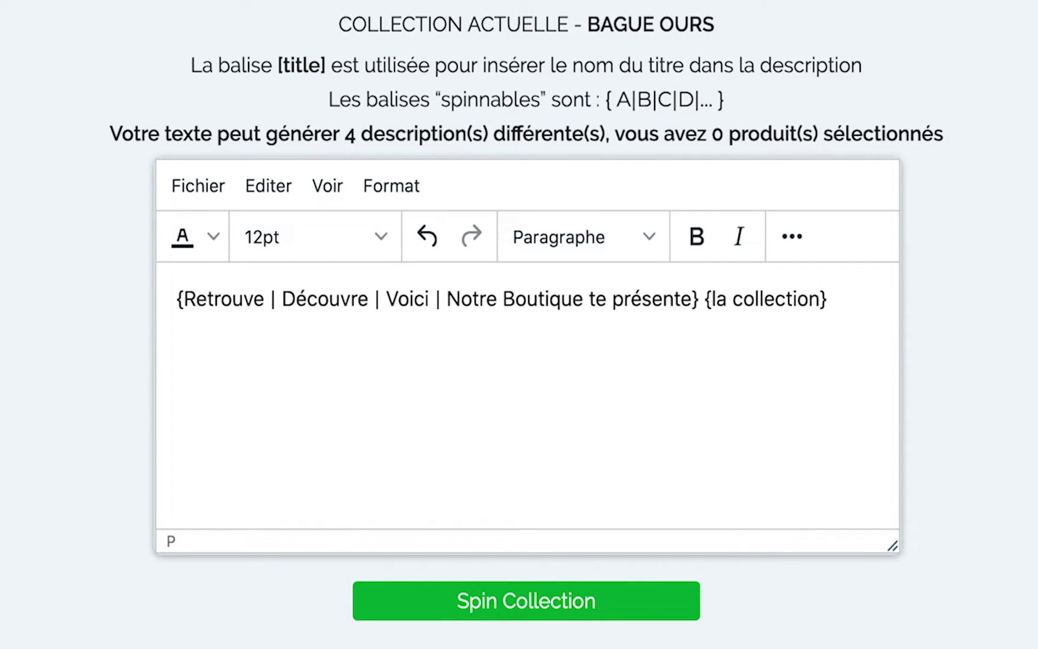
type(" | notre")
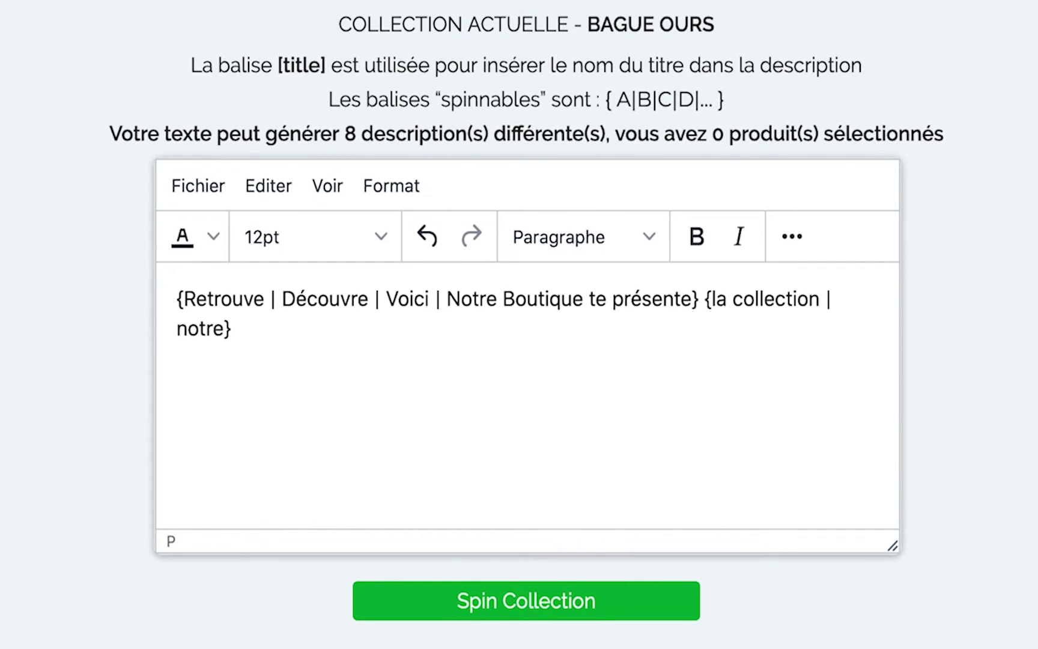
type(" gamme de")
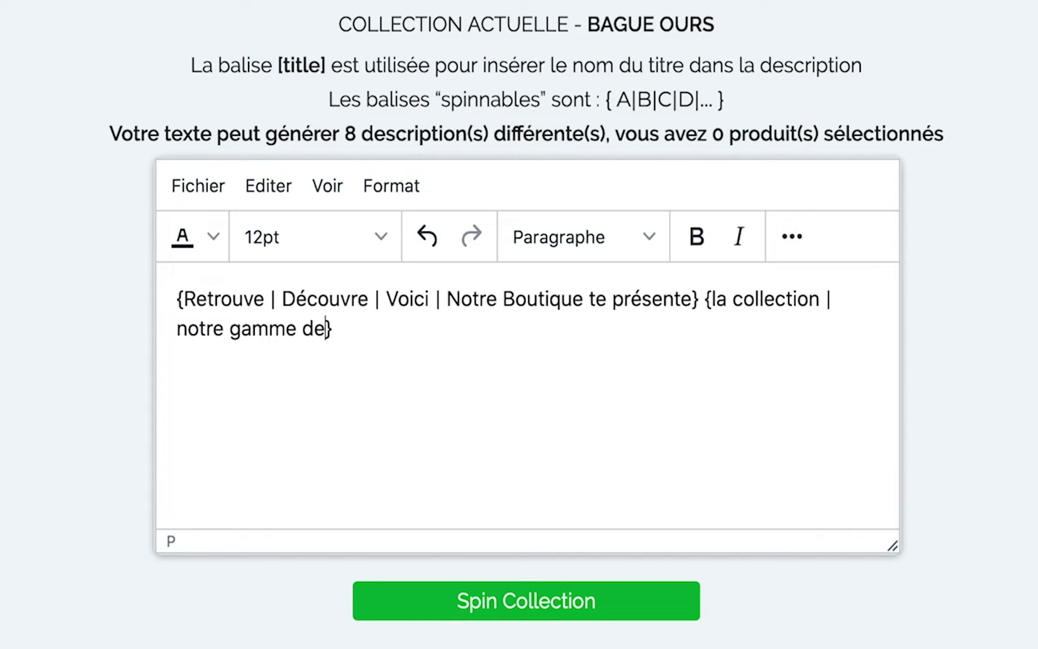
Add a third spin group "{bagues | chevalières | anneaux}" after the second one in the description.
key("End")
type("{la collection | notre gamme de} {bagues ")
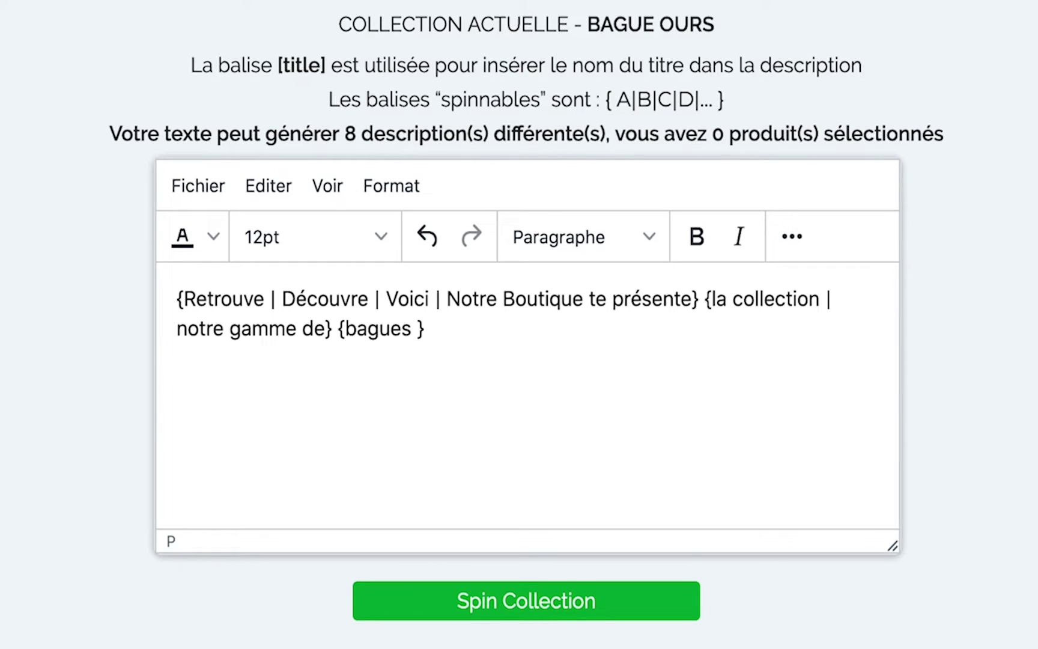
type("| cheval")
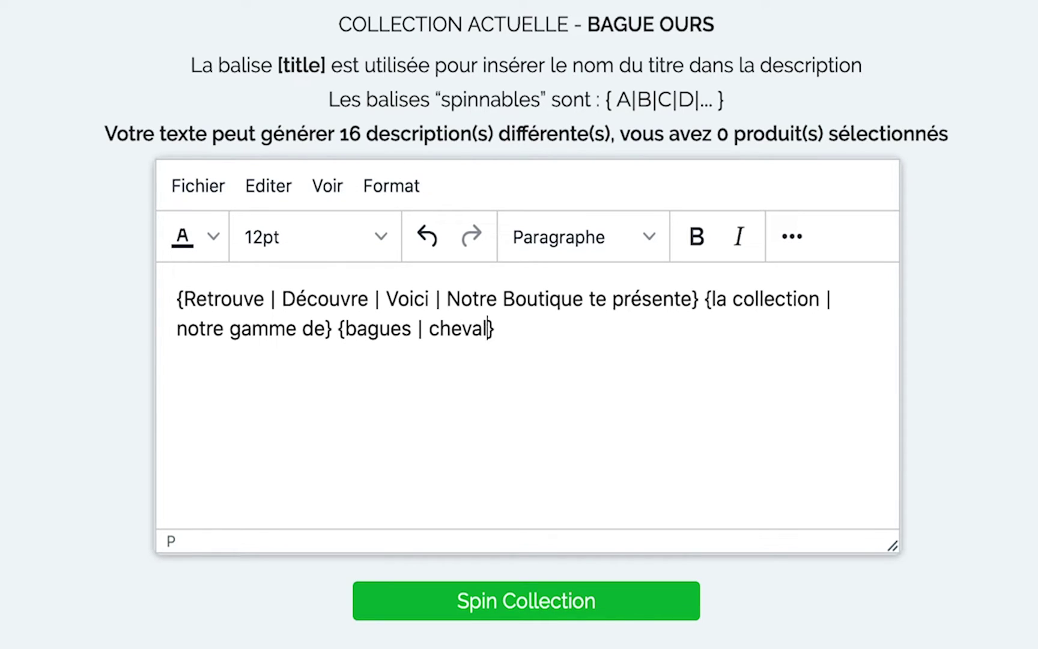
type("ières |")
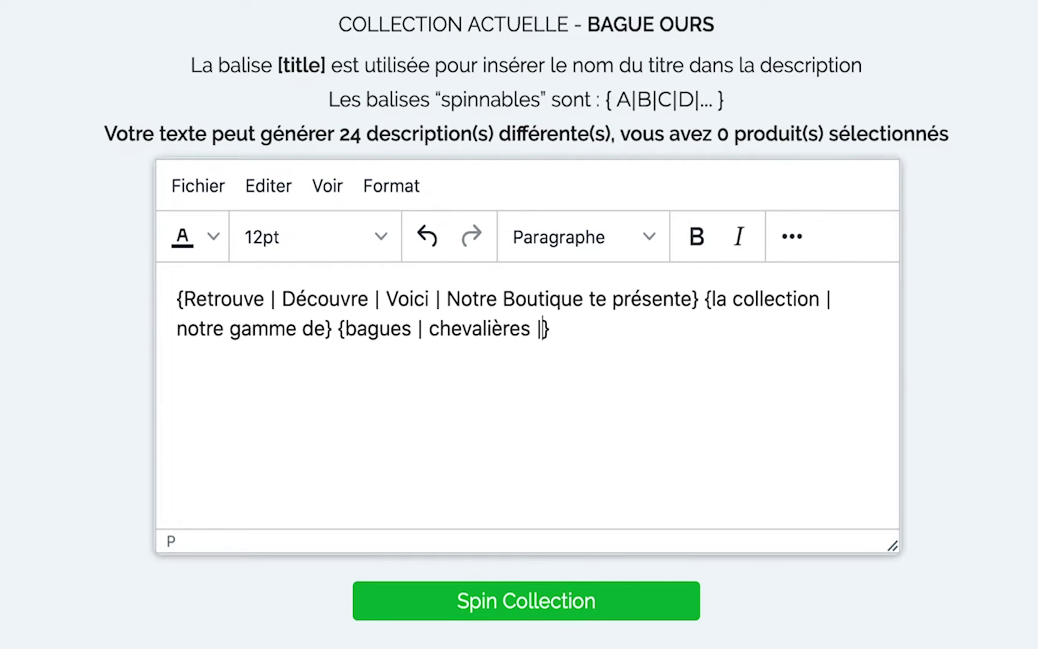
type(" anneaux")
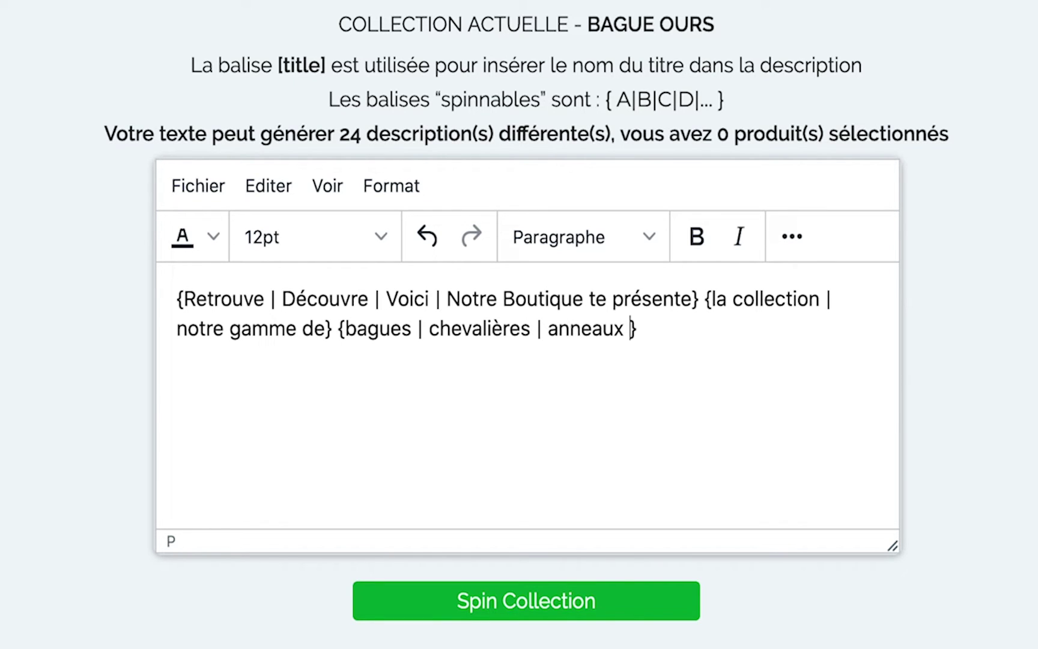
key("BackSpace")
key("End")
Continue the description with "avec le {fameux | magnifique | superbe}".
type("avec")
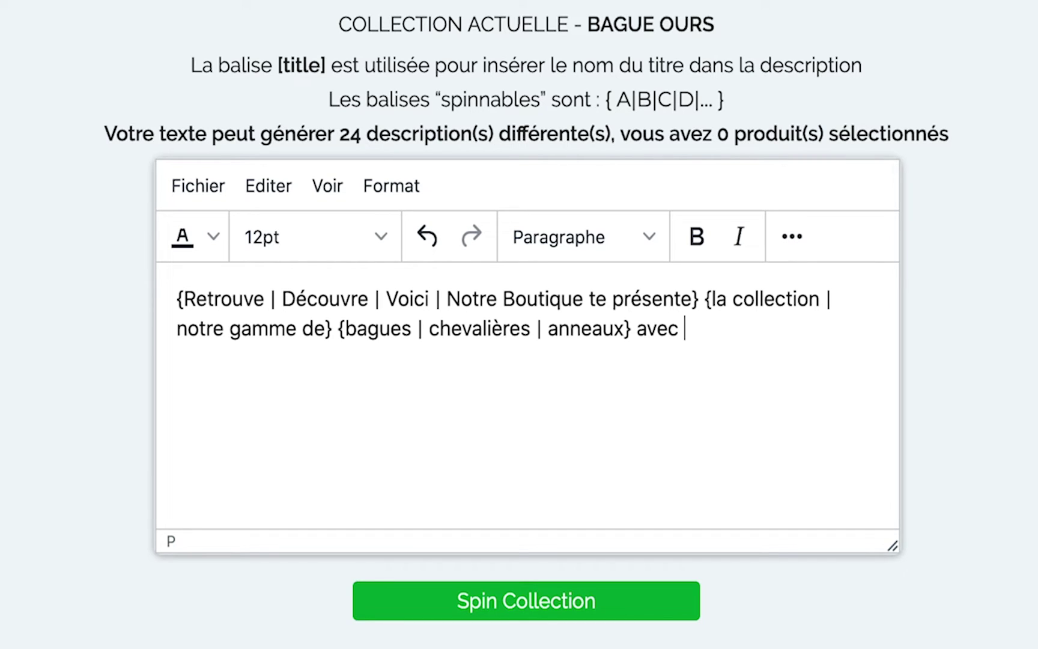
type(" le {}fameux")
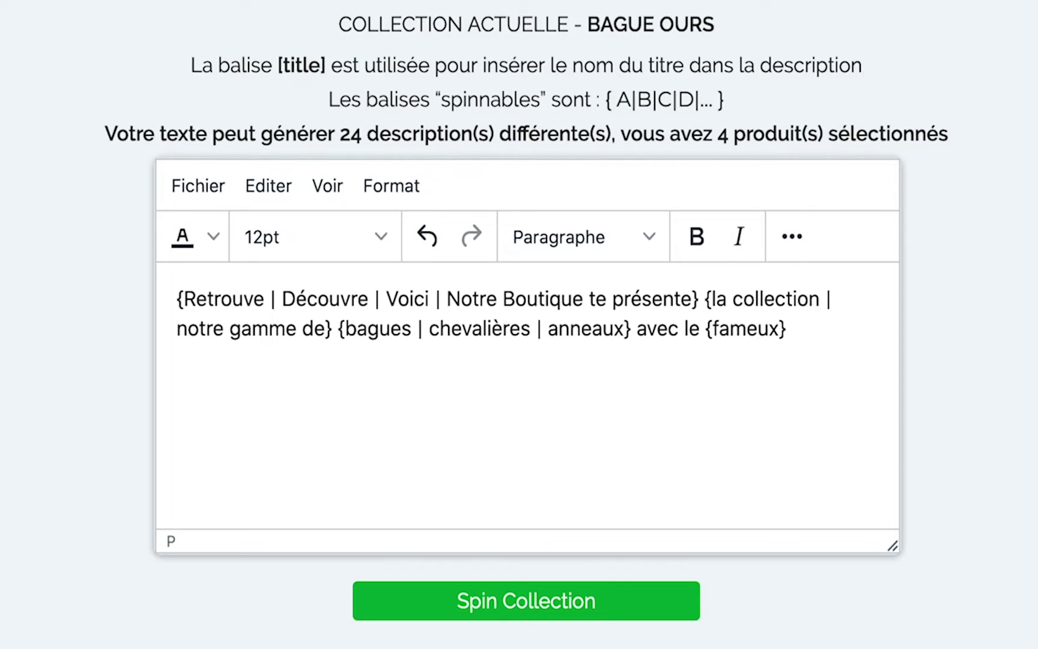
type(" | magnifi")
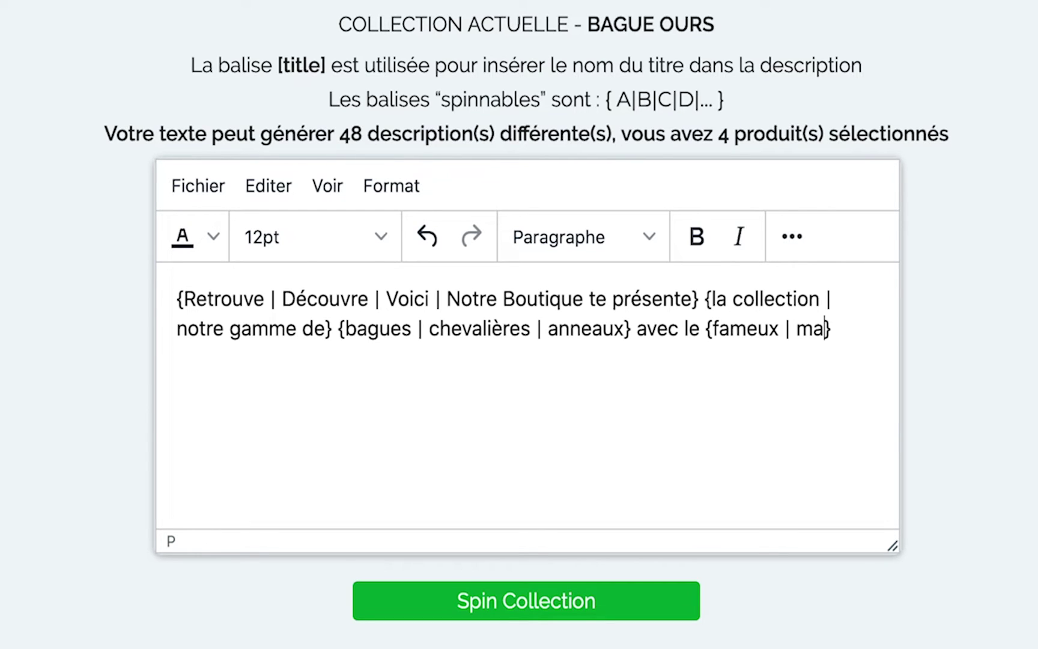
type("que | ")
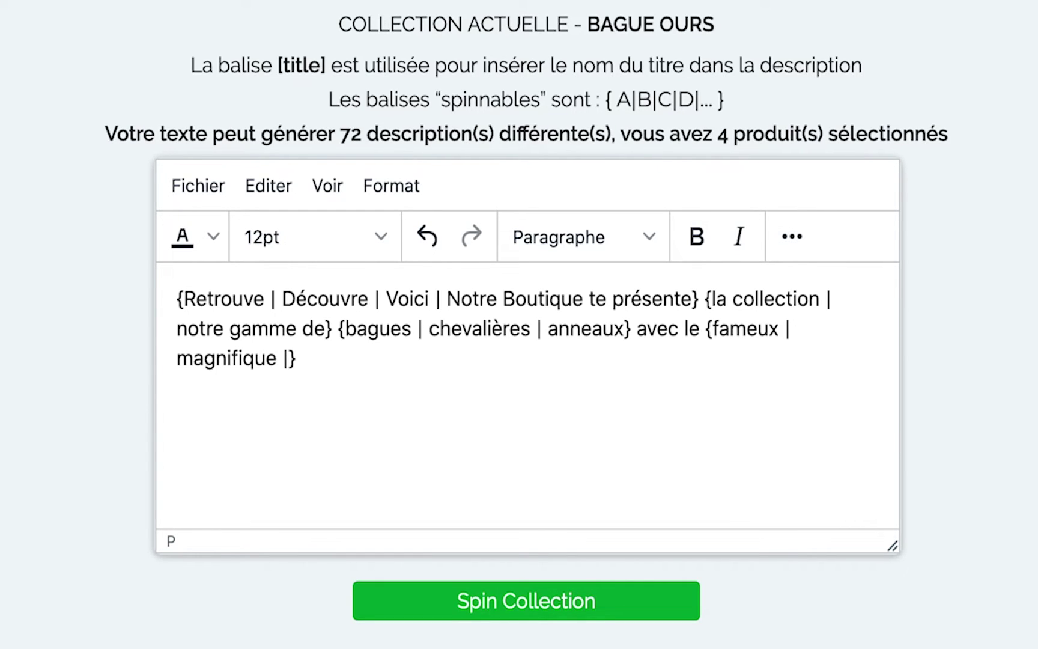
type("superbe")
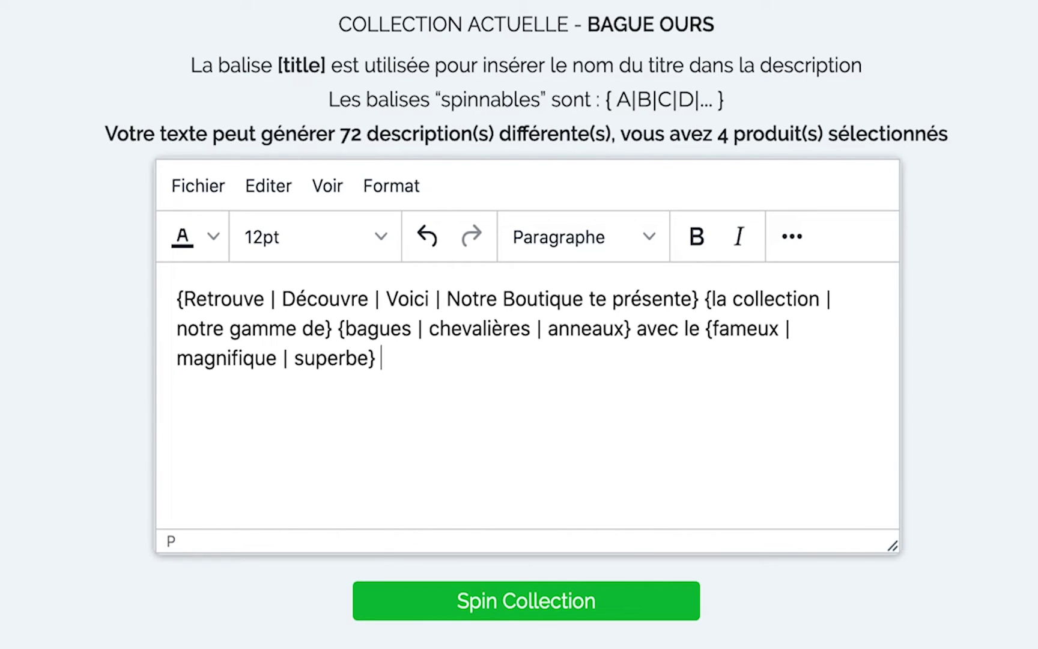
Insert the "[title]" tag after the adjective group, followed by "qui {représente | rend hommage}".
type("[]")
key("Left")
type("title")
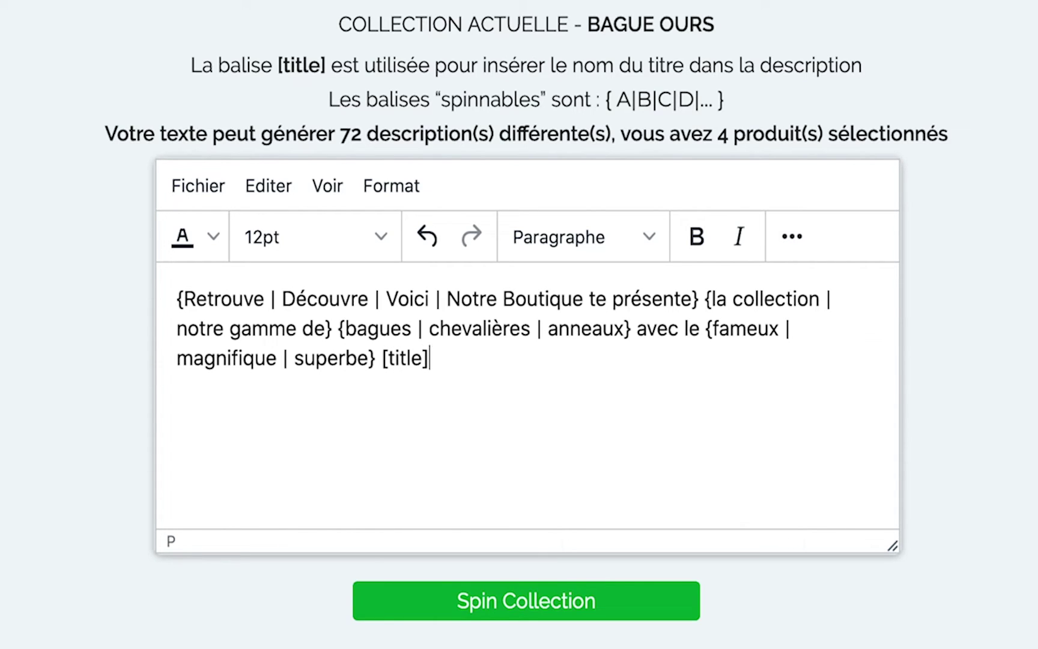
left_click(617, 374)
type("qui {}")
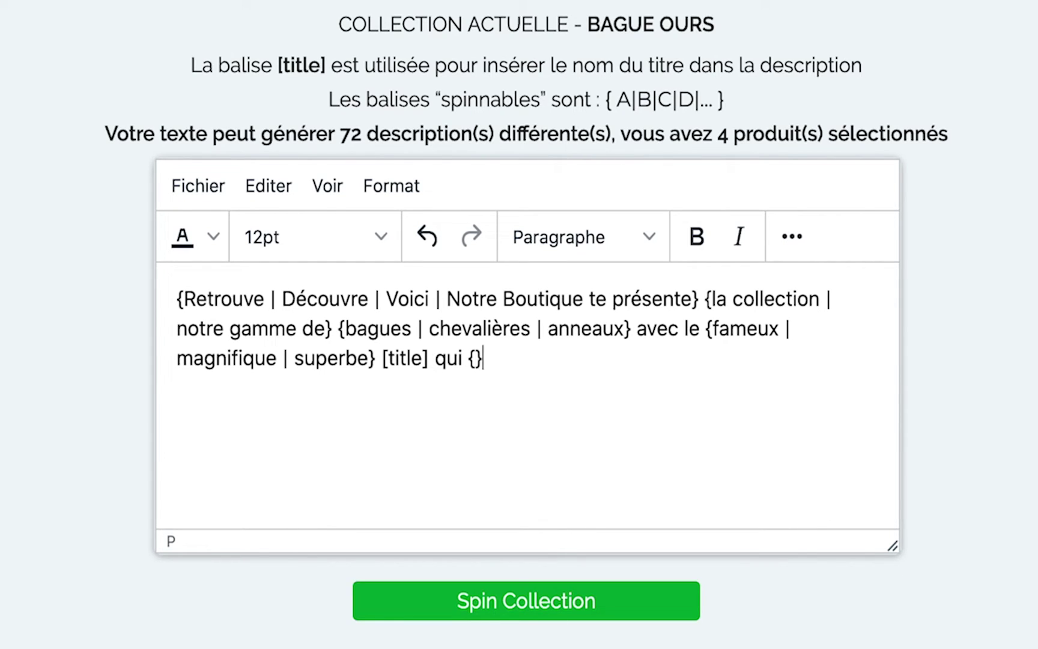
key("Left")
type("représente")
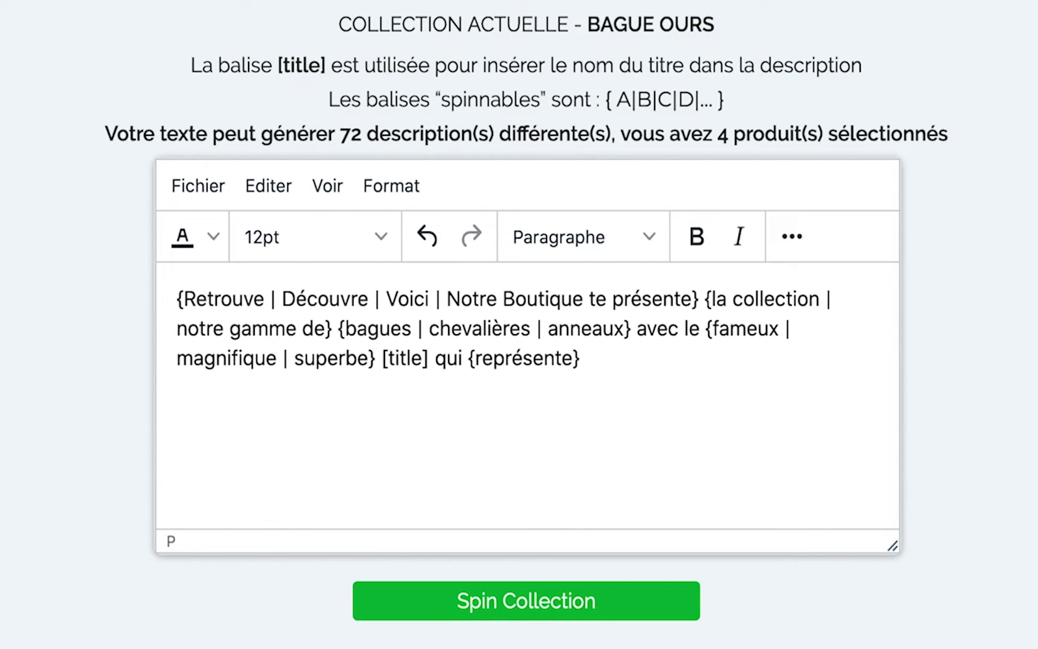
type(" | rend")
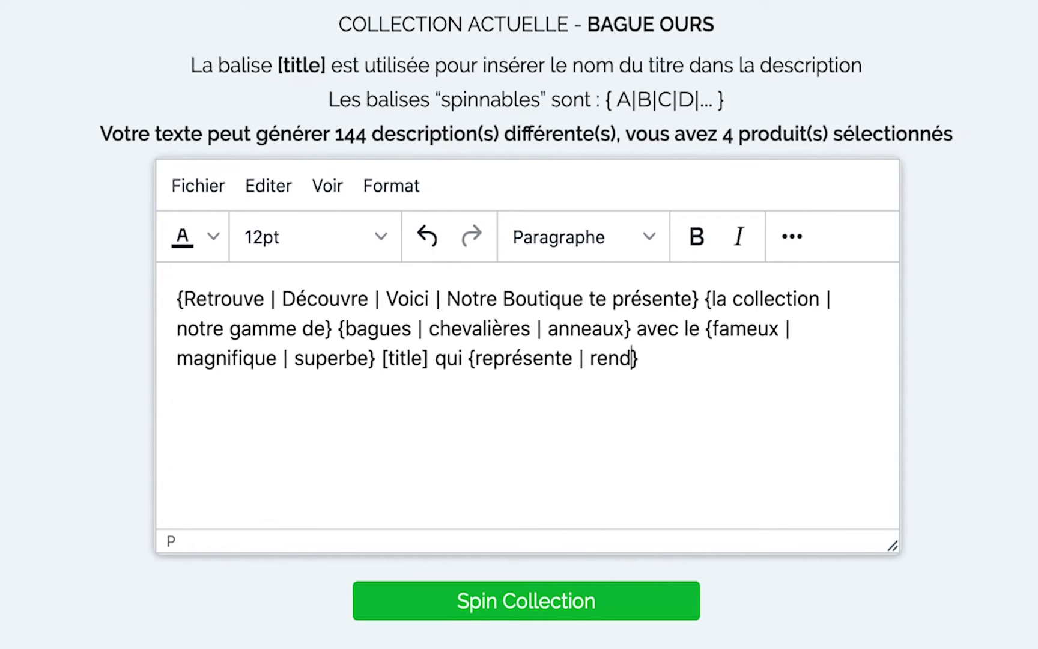
type(" hommage")
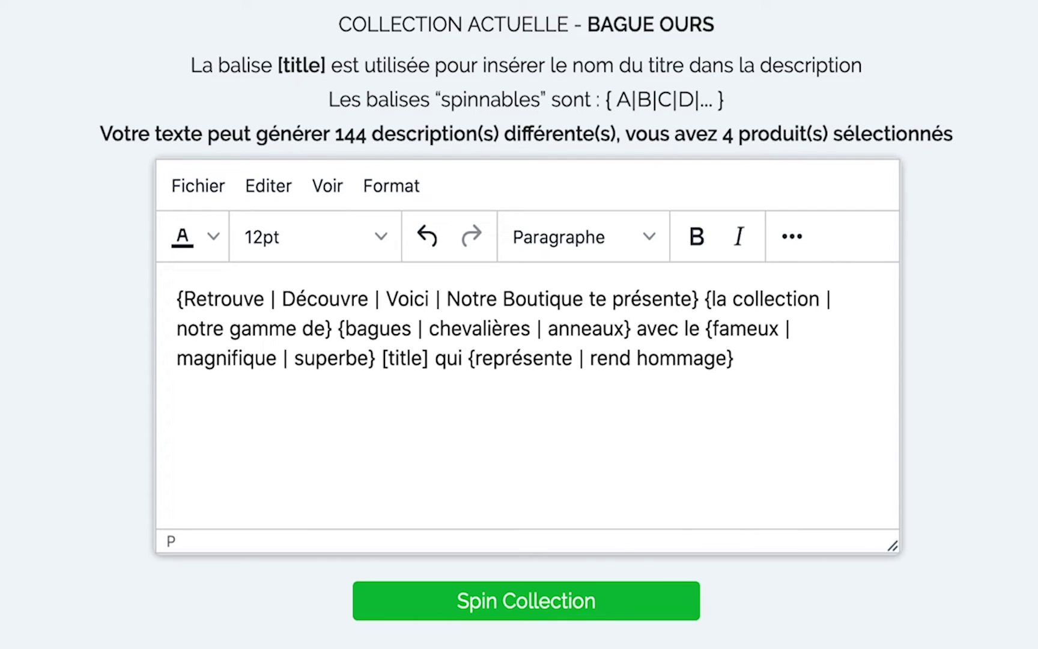
Continue the sentence with "à ton animal {préféré | favori }".
type(" à ton animal ")
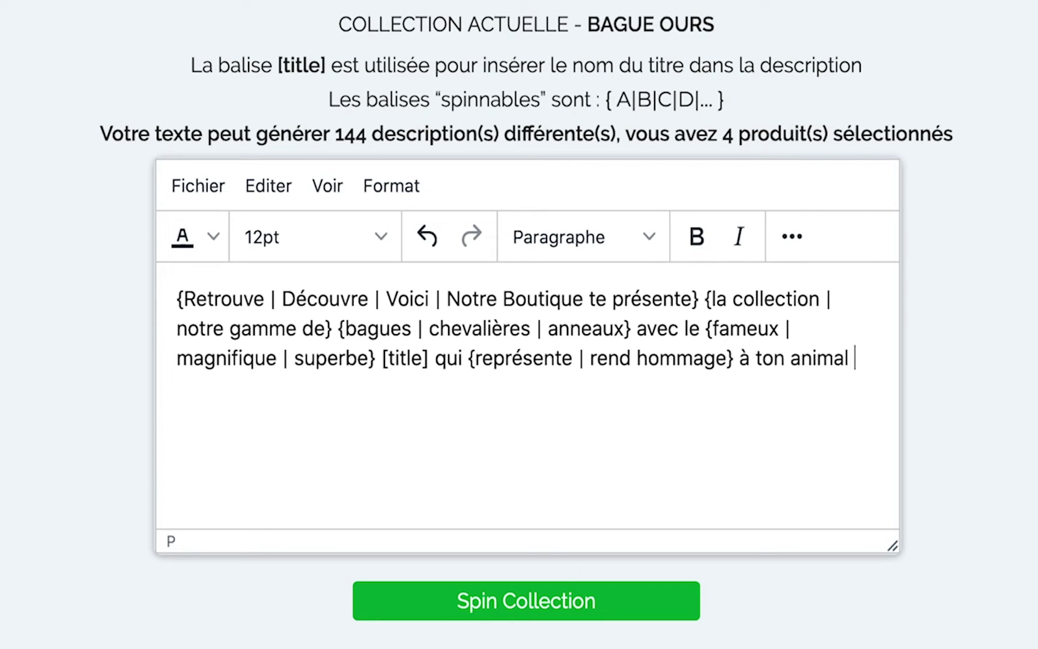
type("{}")
type("préféré")
type(" | favo")
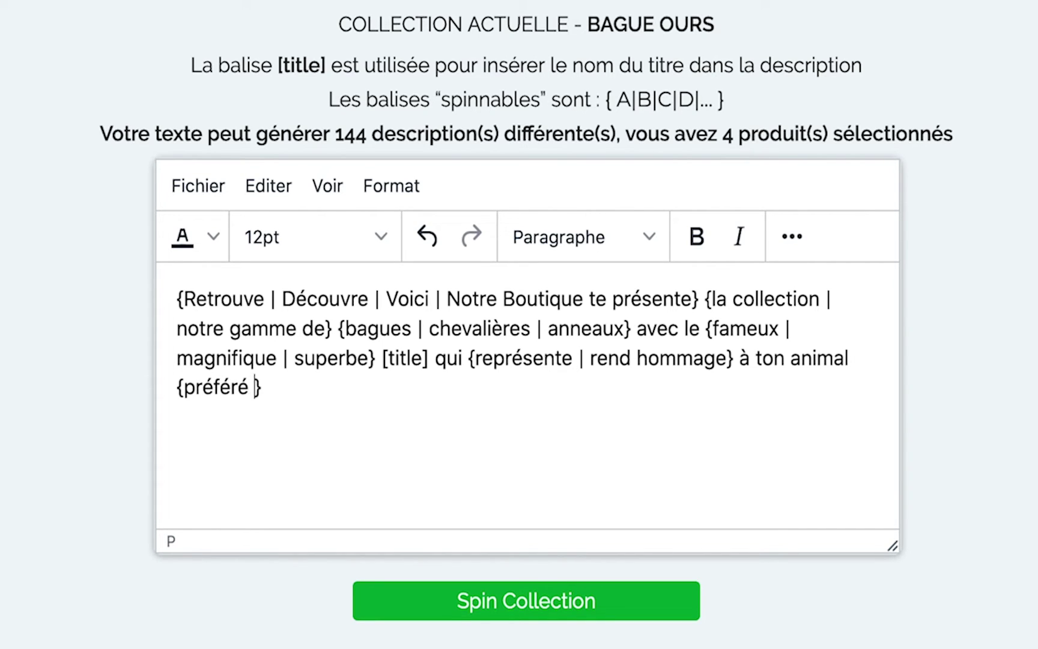
type("ri")
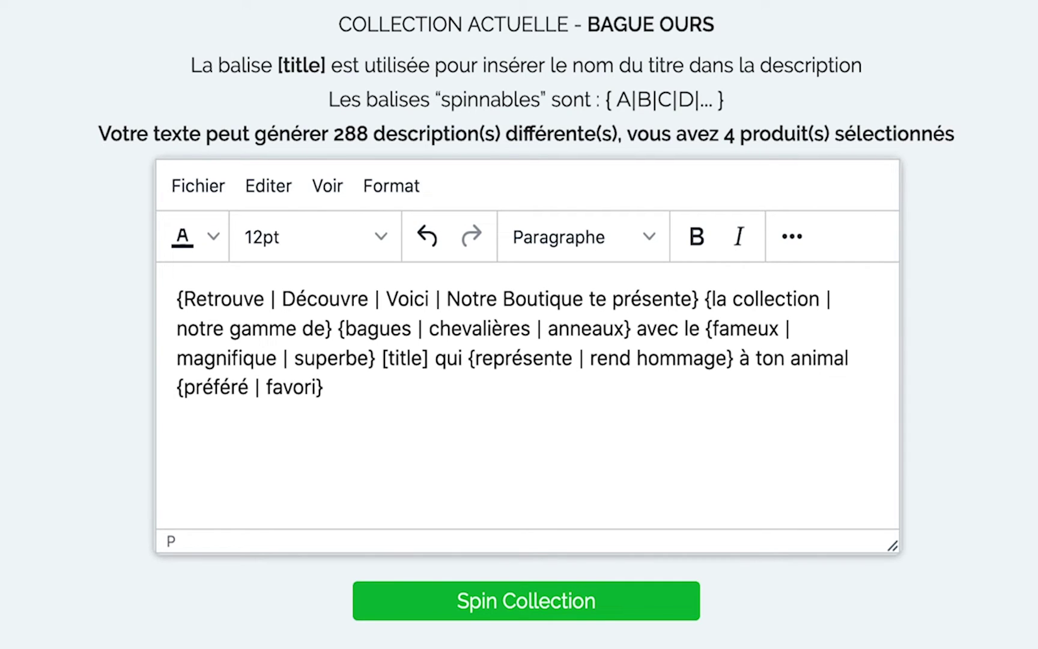
Finish the sentence with ": {l'ours brun | le grizzly | l'ours}.".
key("Right")
type(": {}")
type("l'ours ")
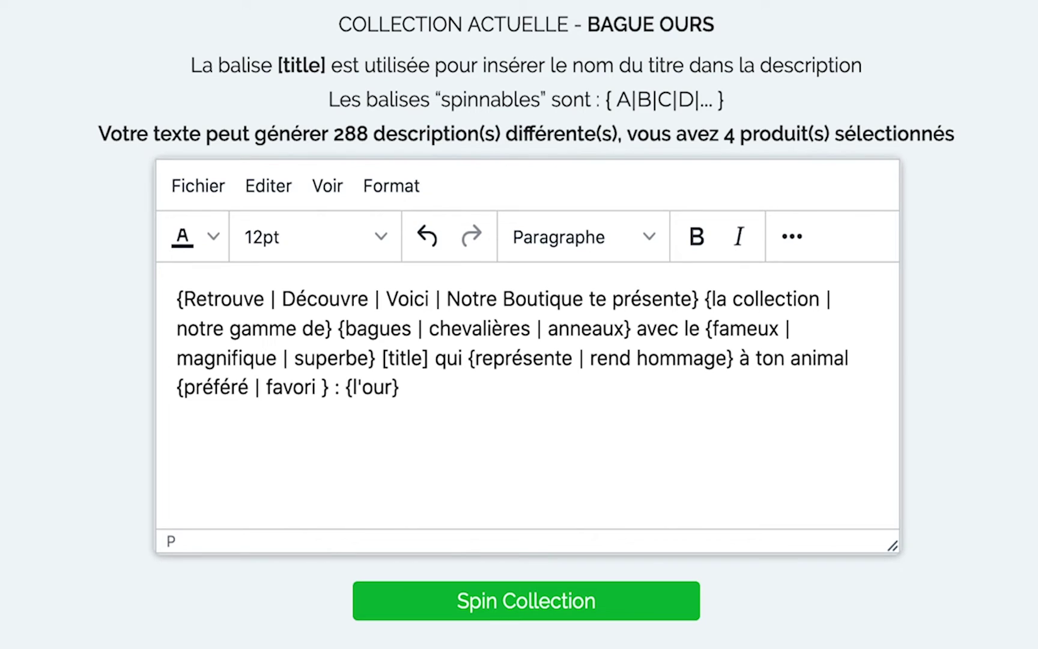
type("brun | ")
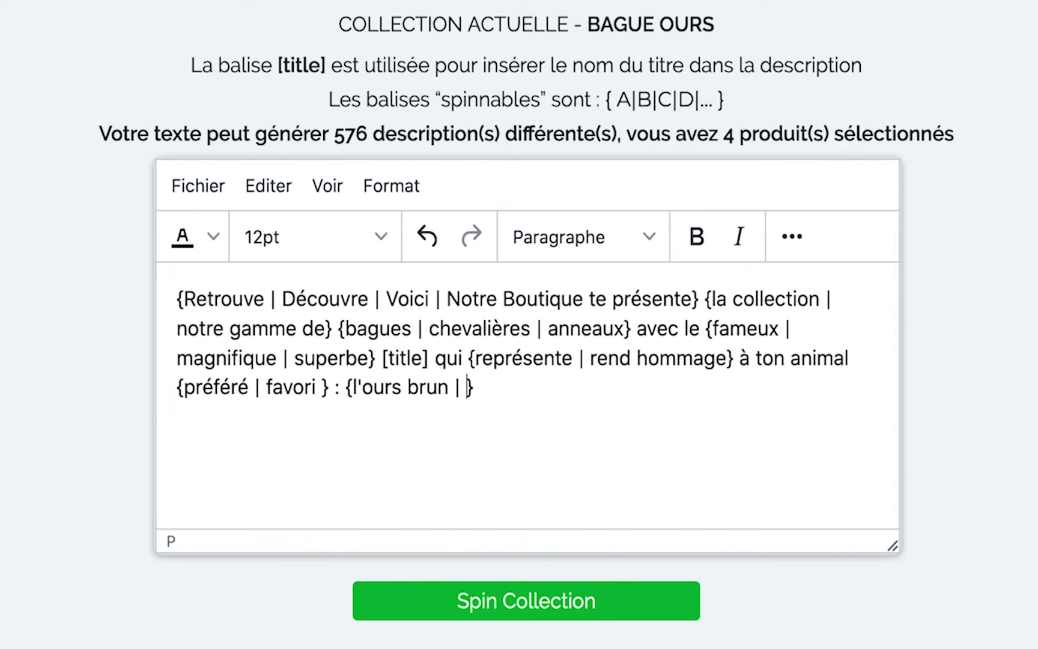
type("le grizzl")
type("y | l'ou")
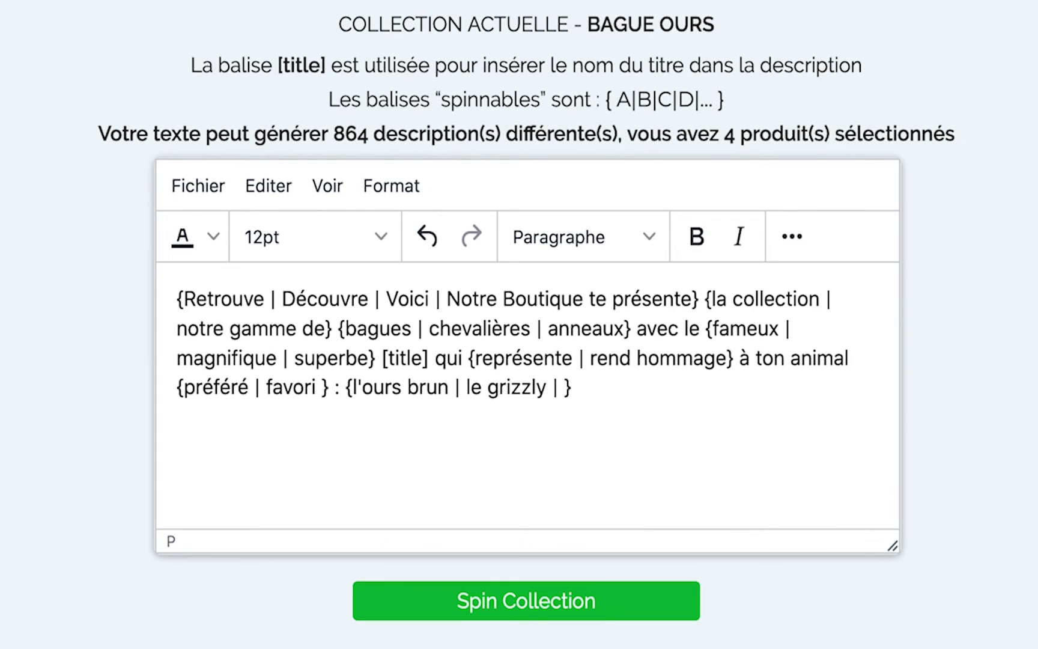
type("rs")
left_click(728, 398)
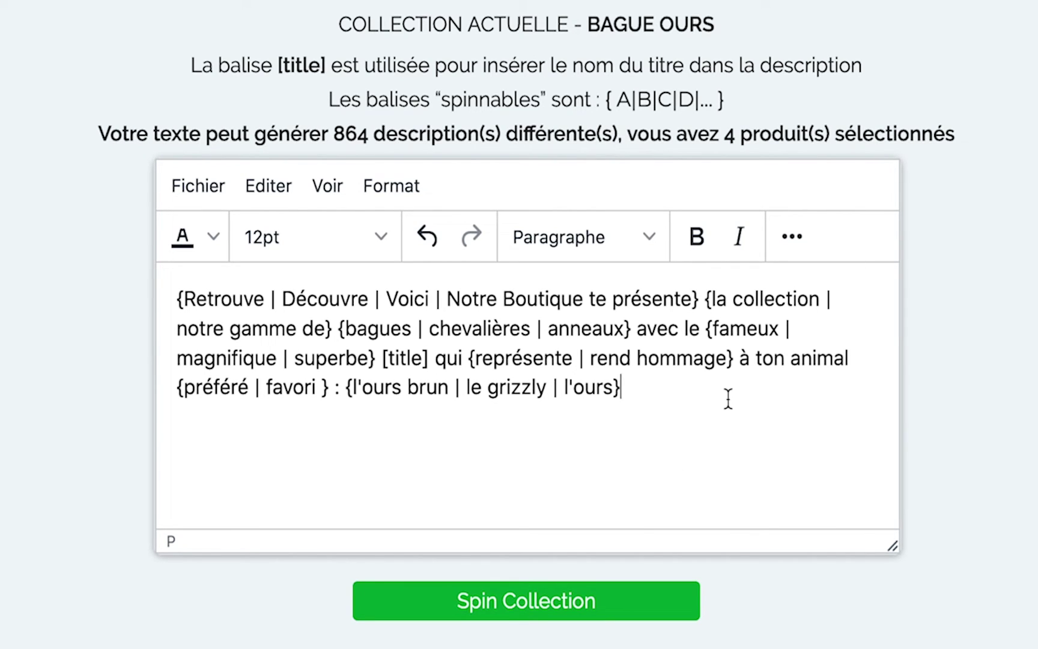
type(".")
scroll(660, 389, "down", 2)
scroll(660, 396, "up", 2)
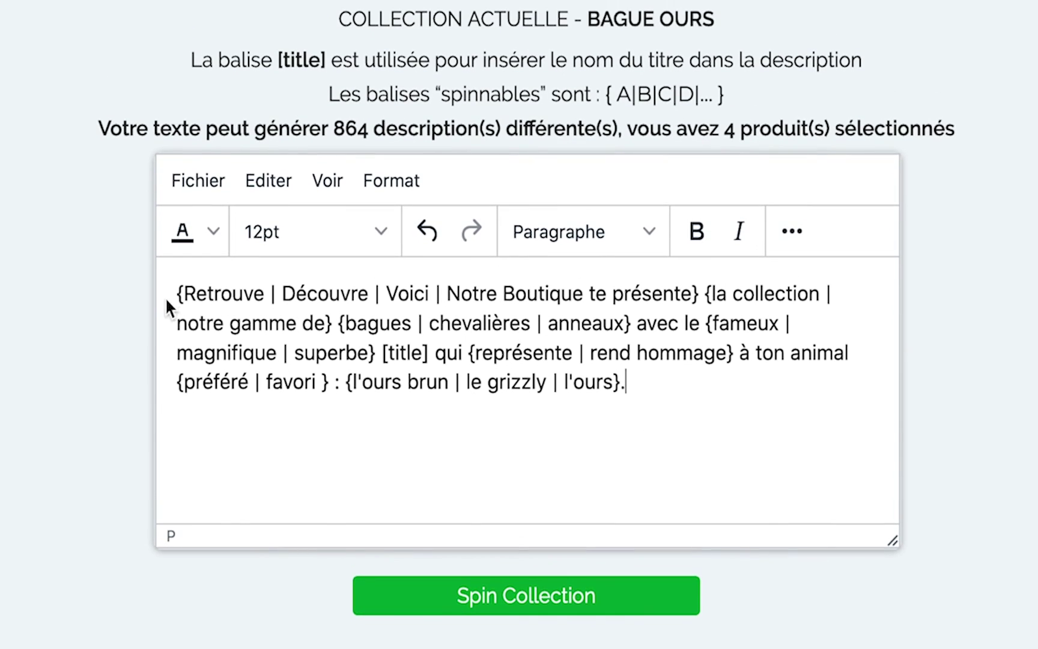
Format the description paragraph as an En-tête 2 heading.
left_click_drag(175, 294, 694, 294)
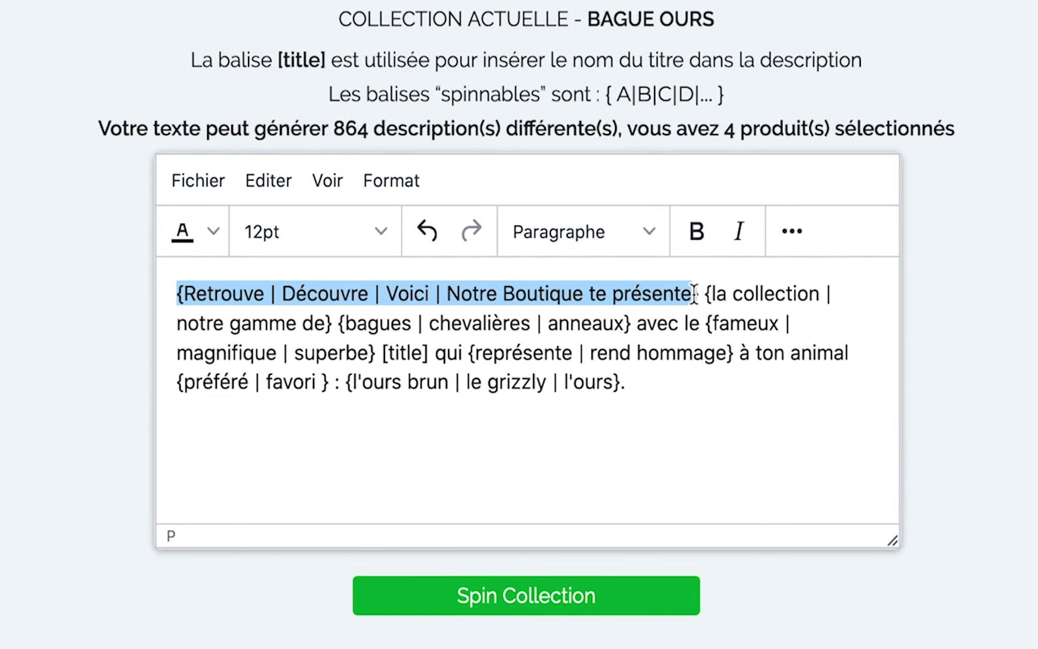
left_click(627, 245)
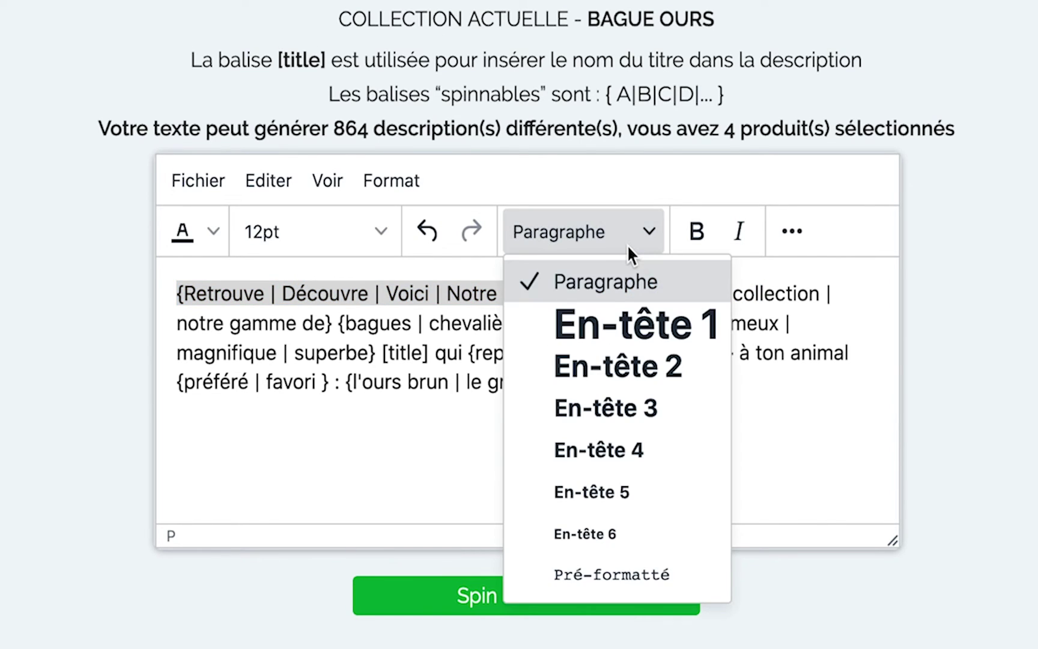
left_click(573, 373)
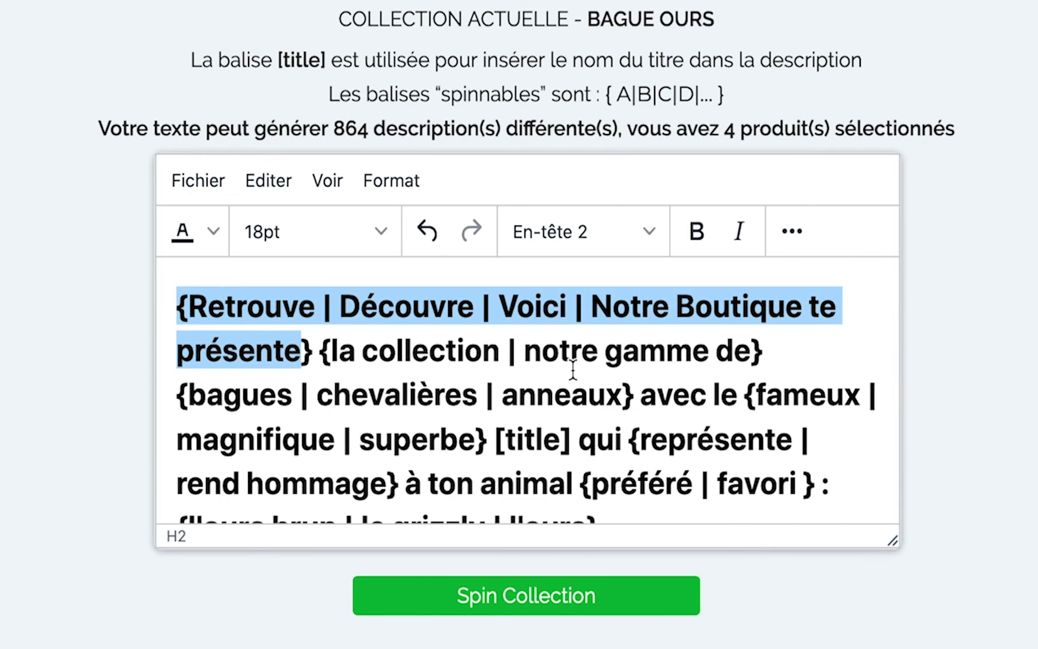
Try a 14pt font size on the whole heading text and restore it to 18pt.
scroll(572, 369, "down", 1)
triple_click(661, 493)
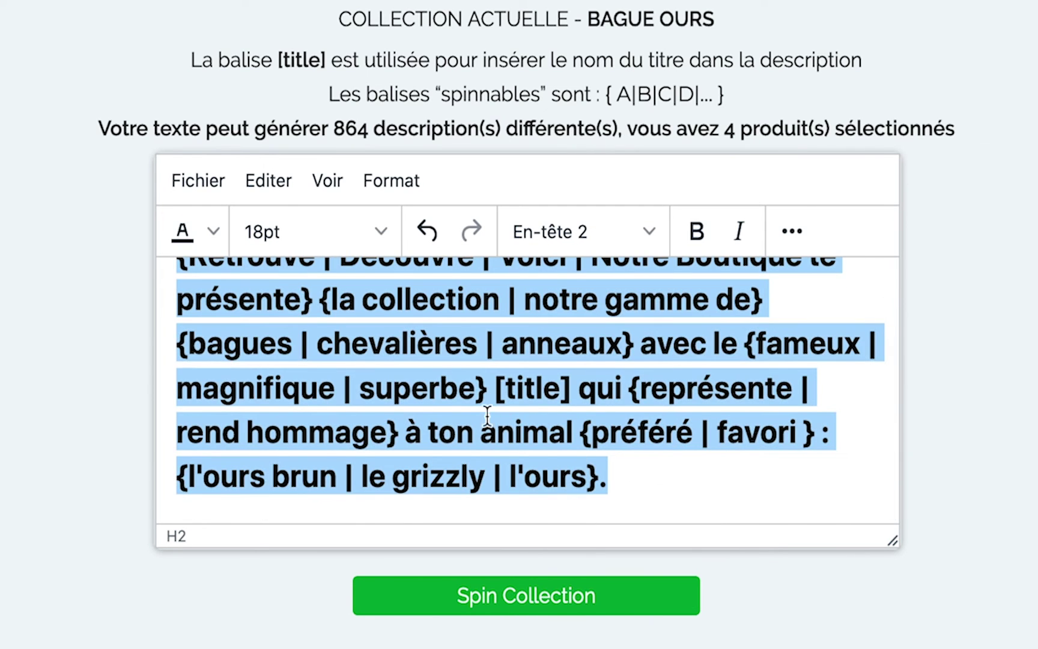
scroll(467, 404, "up", 1)
scroll(467, 404, "down", 1)
scroll(468, 403, "up", 1)
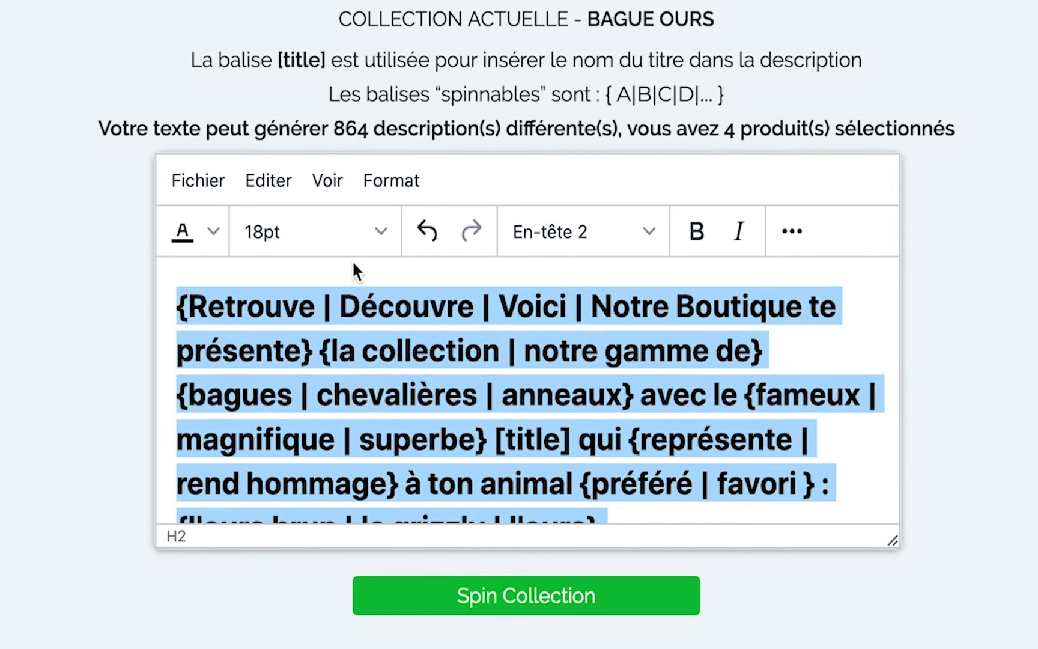
left_click(380, 231)
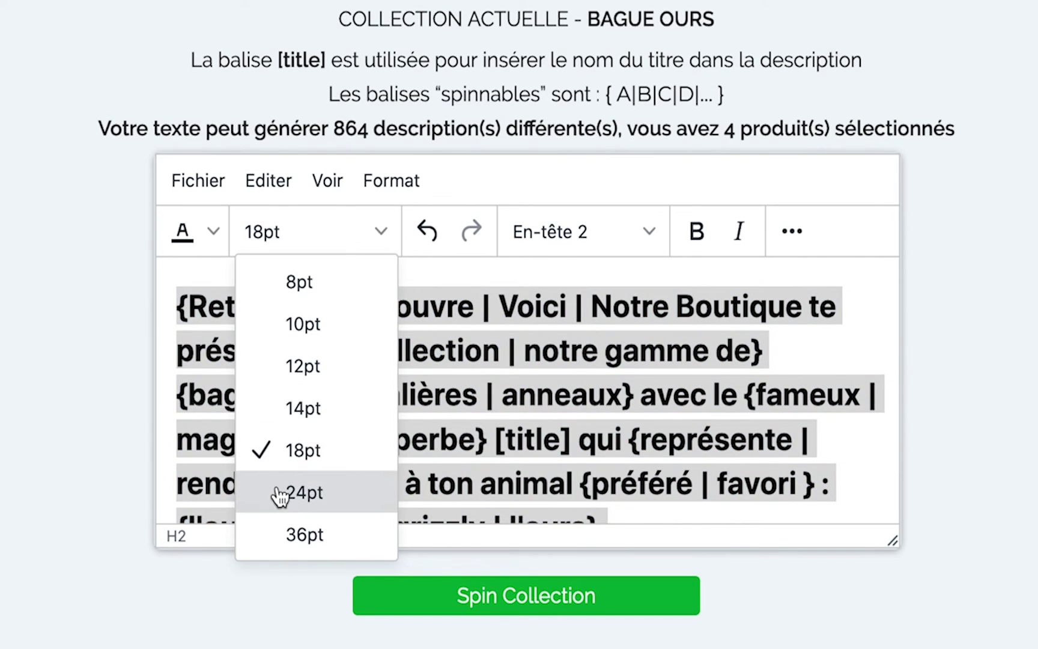
left_click(275, 411)
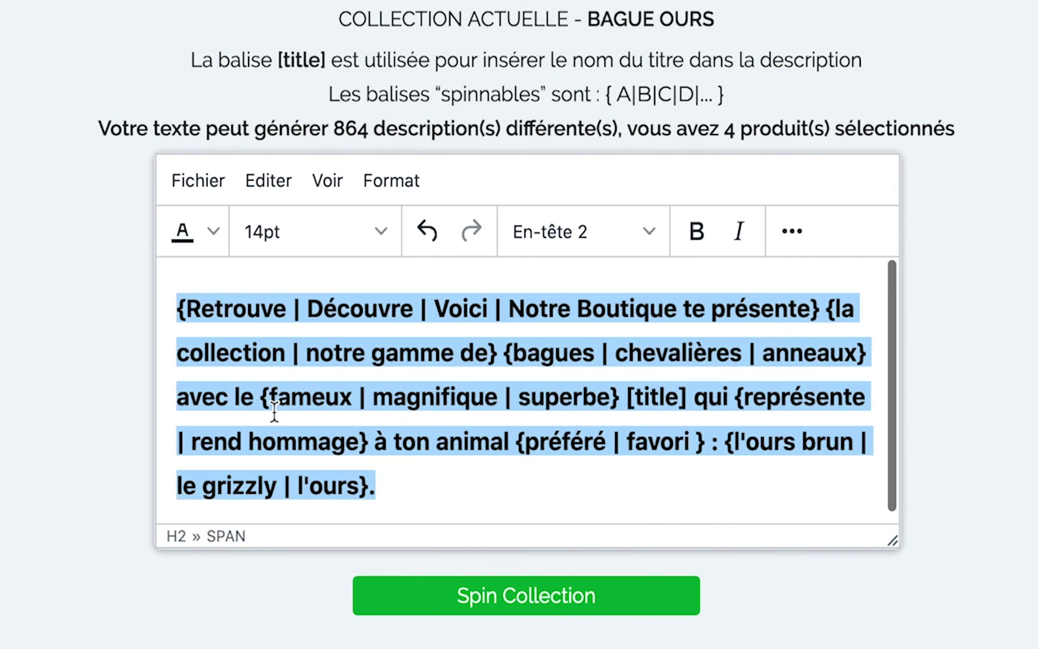
left_click(354, 234)
left_click(306, 458)
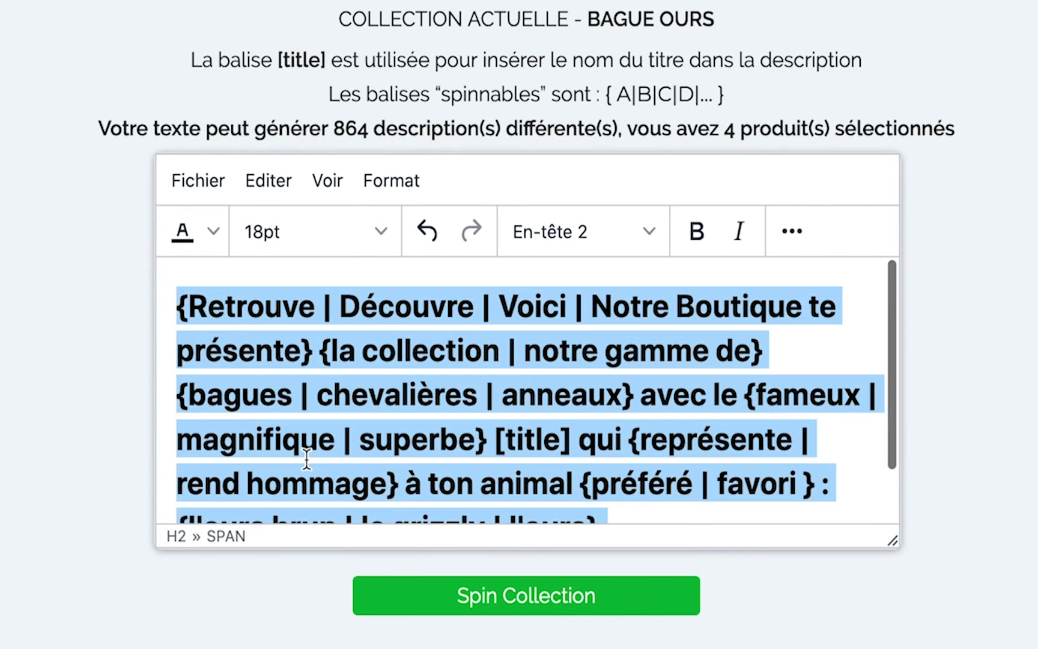
scroll(306, 459, "down", 1)
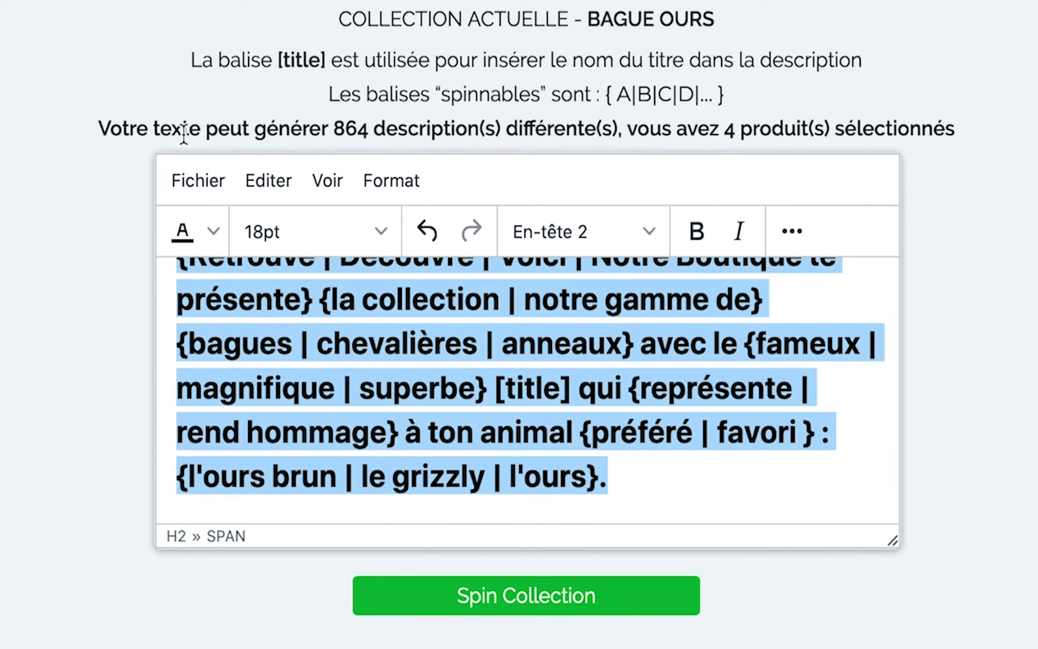
left_click(214, 236)
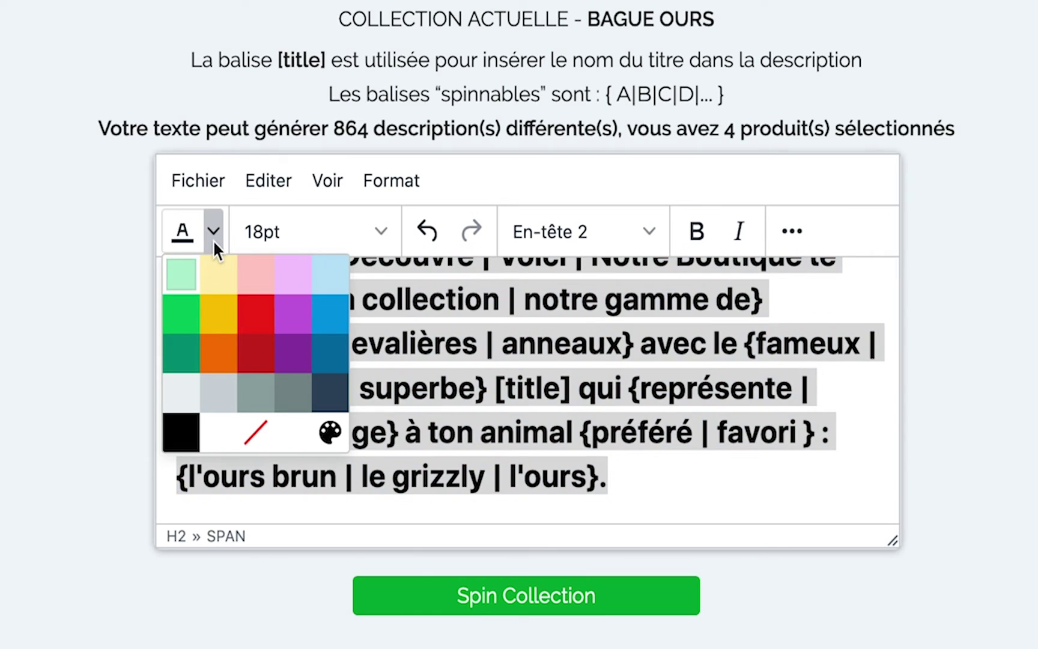
left_click(516, 392)
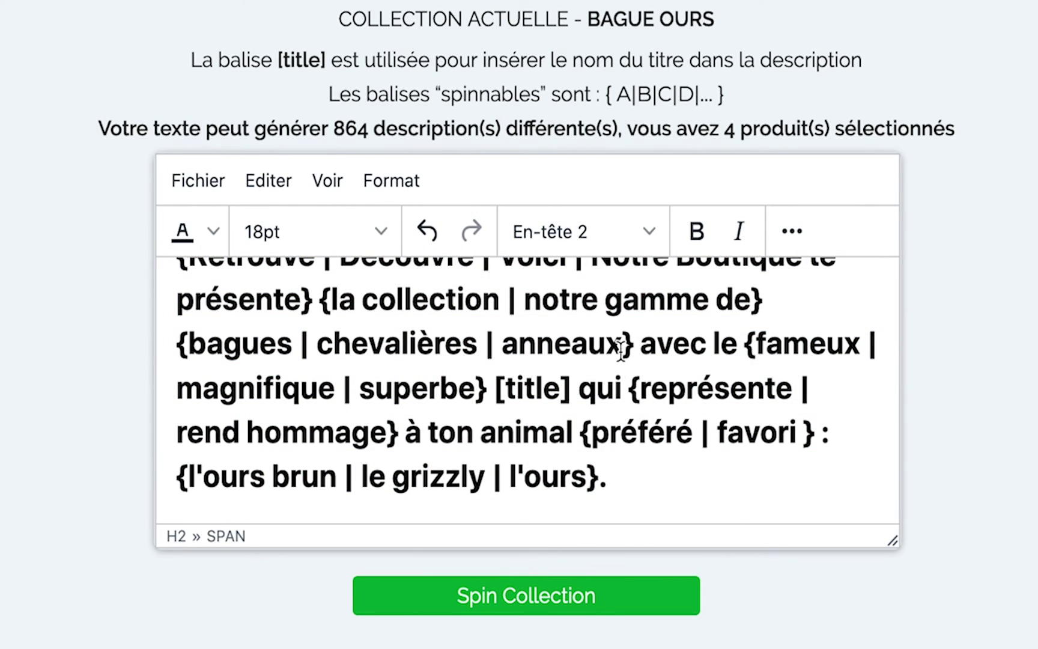
left_click(582, 389)
left_click_drag(582, 389, 622, 389)
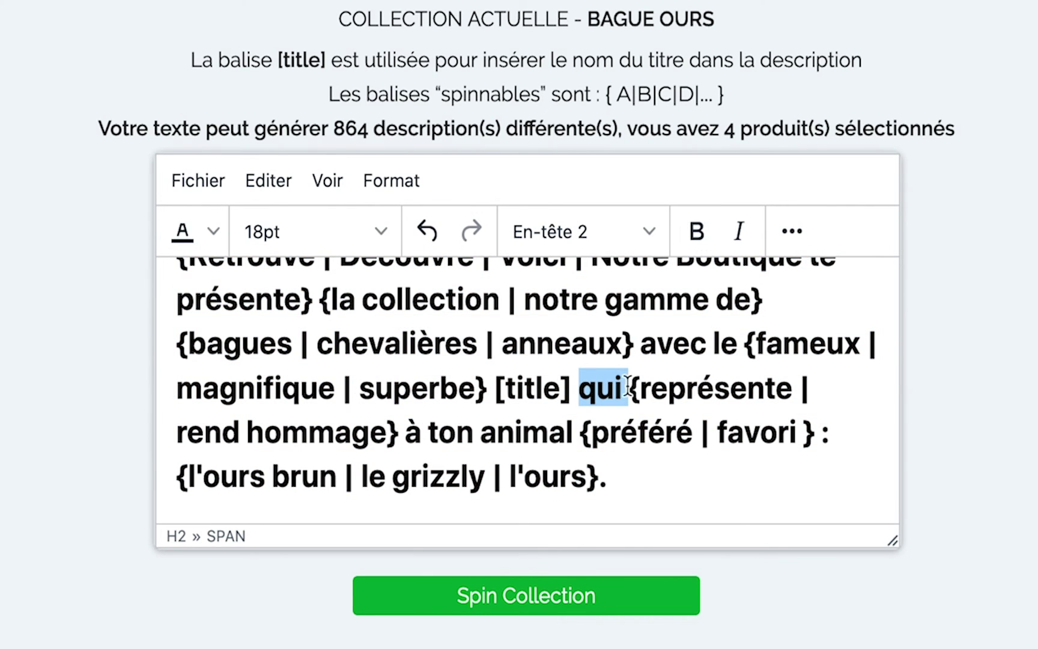
left_click(709, 300)
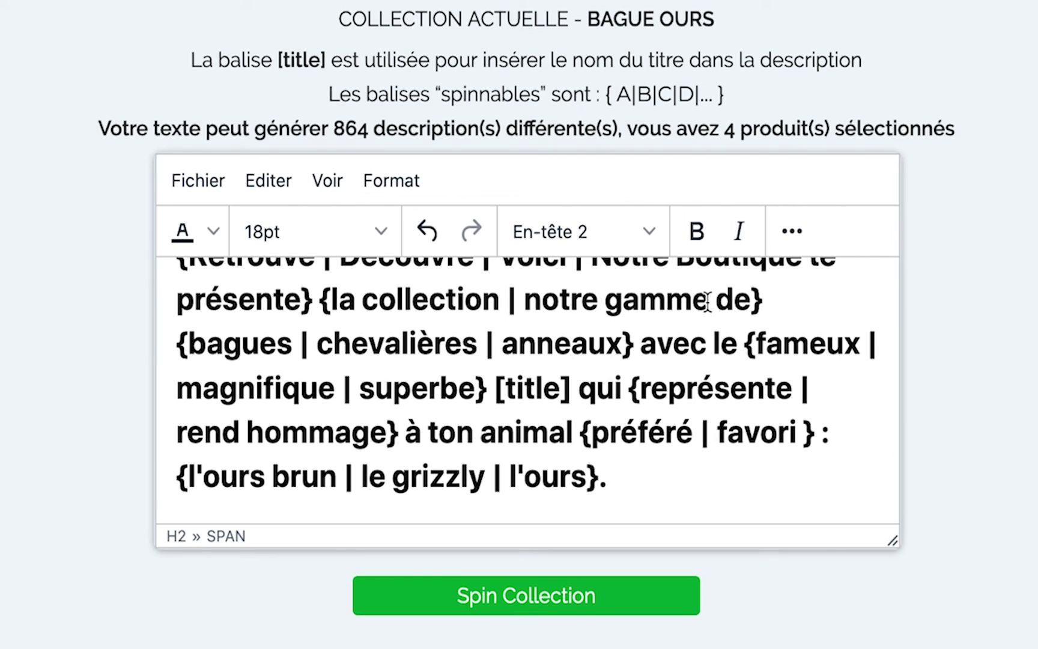
Review the spinnable heading text and spin the Bague ours collection to generate its product descriptions.
scroll(619, 492, "up", 1)
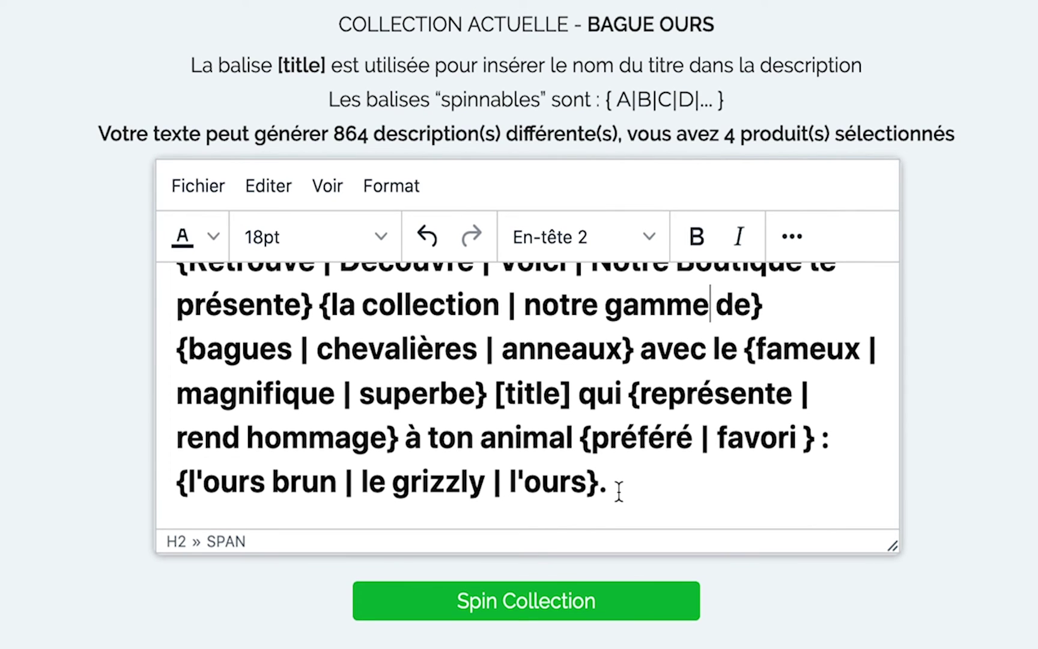
scroll(644, 408, "up", 1)
scroll(644, 408, "down", 1)
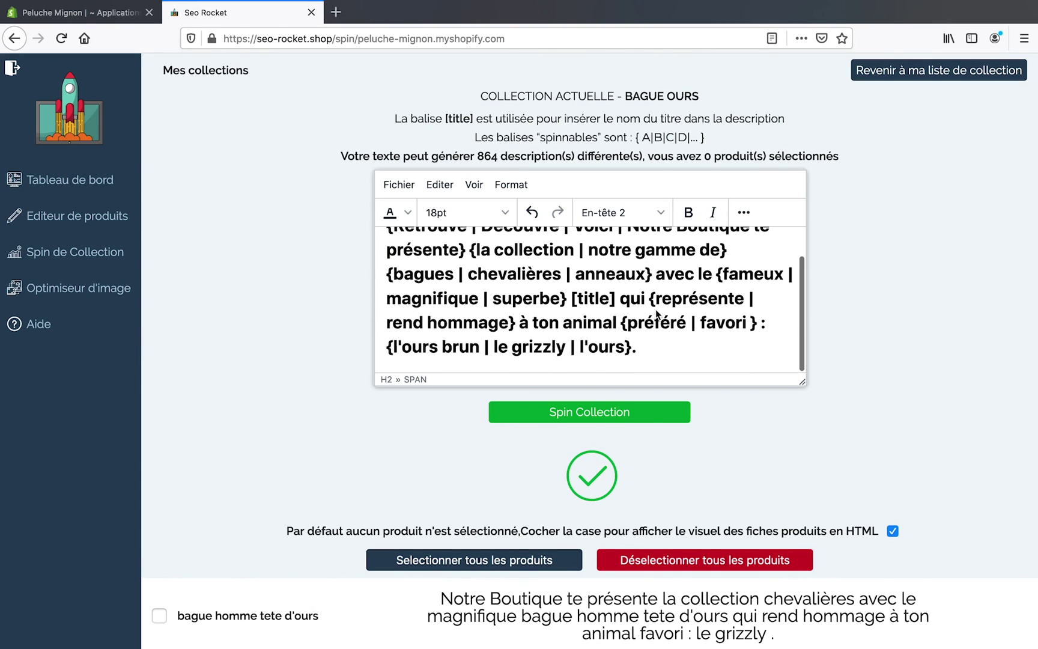
scroll(644, 408, "up", 1)
scroll(657, 314, "down", 1)
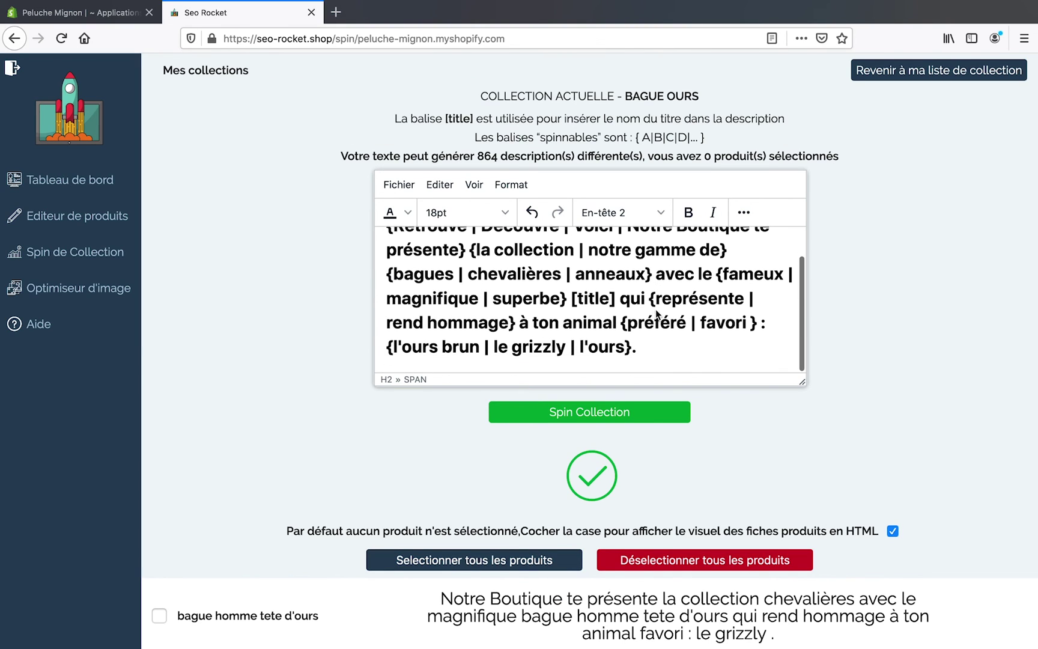
left_click(594, 412)
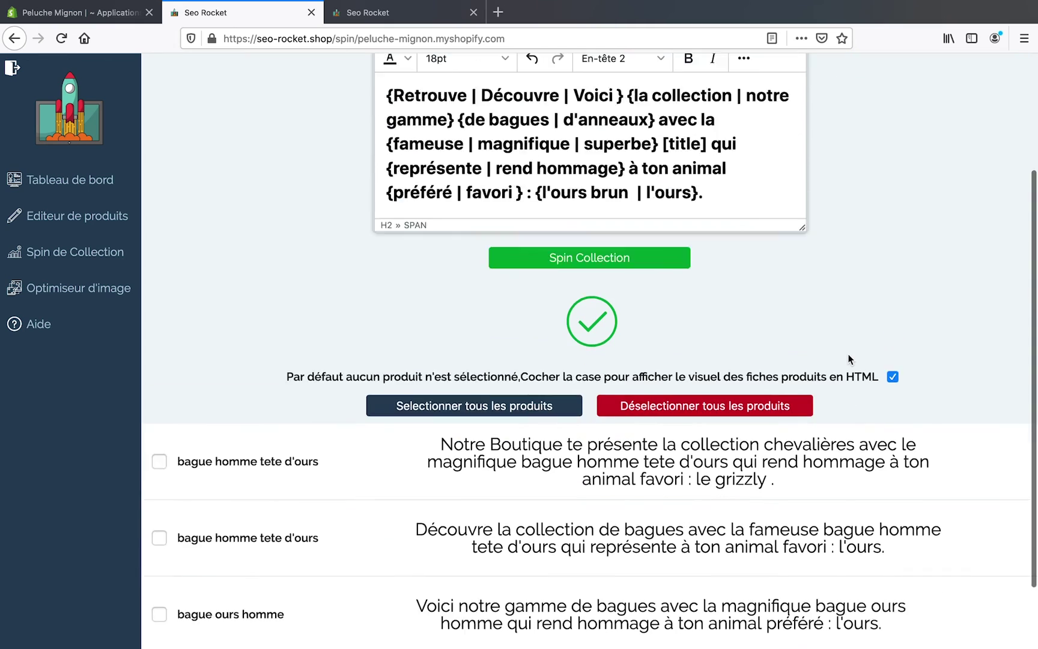
Compare the wording of the generated descriptions across the bear ring products and against the spinnable source text.
scroll(850, 295, "down", 2)
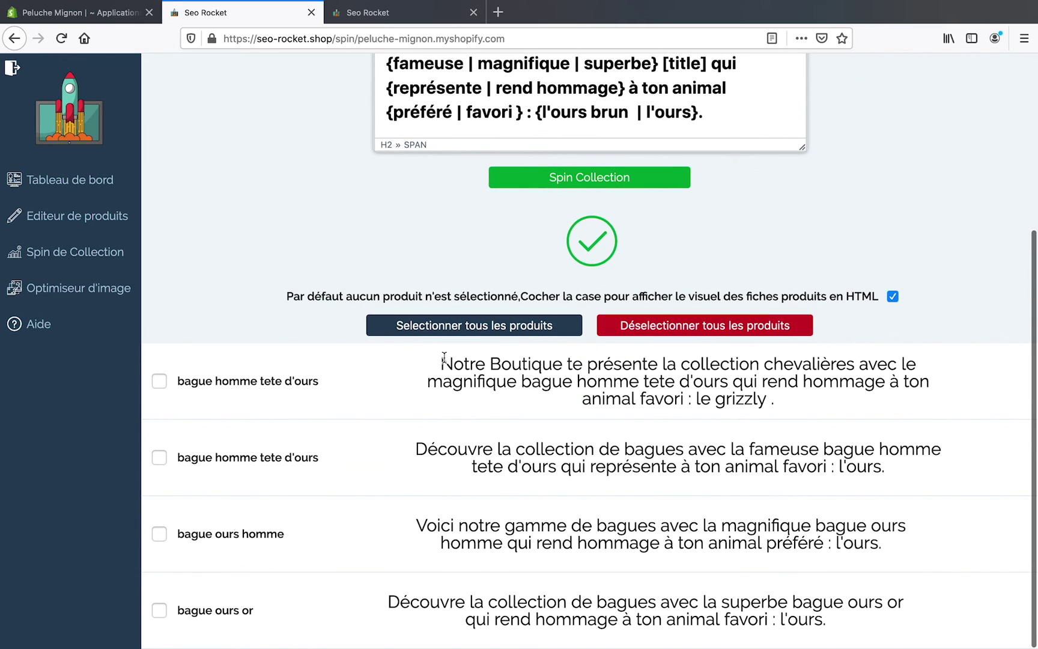
left_click_drag(442, 364, 682, 364)
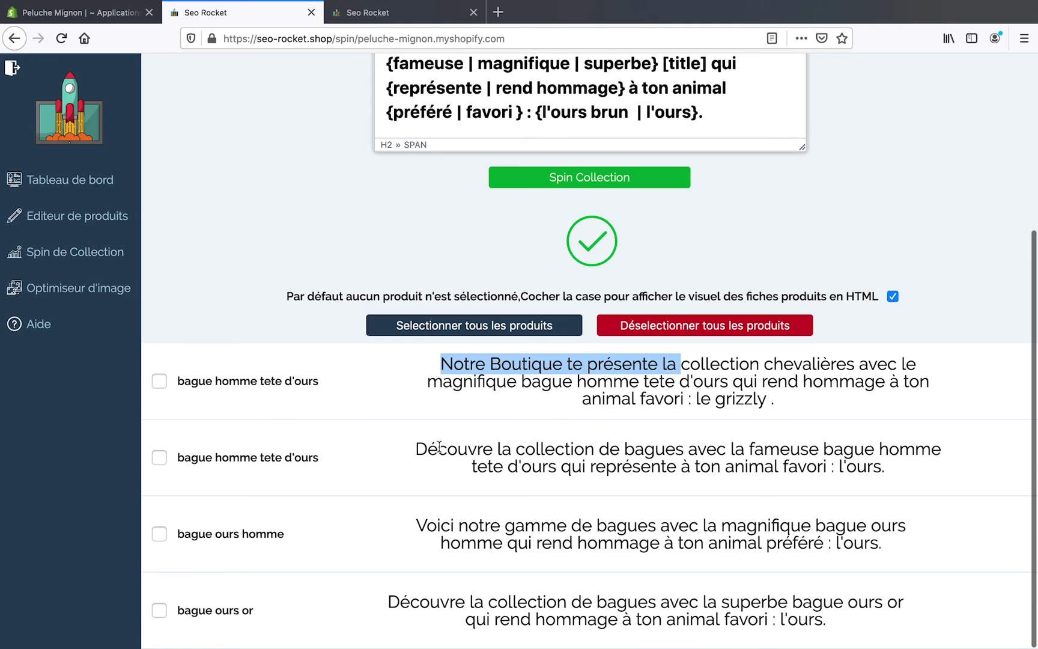
left_click_drag(452, 449, 684, 449)
left_click_drag(451, 526, 661, 525)
left_click_drag(420, 602, 677, 599)
left_click(755, 584)
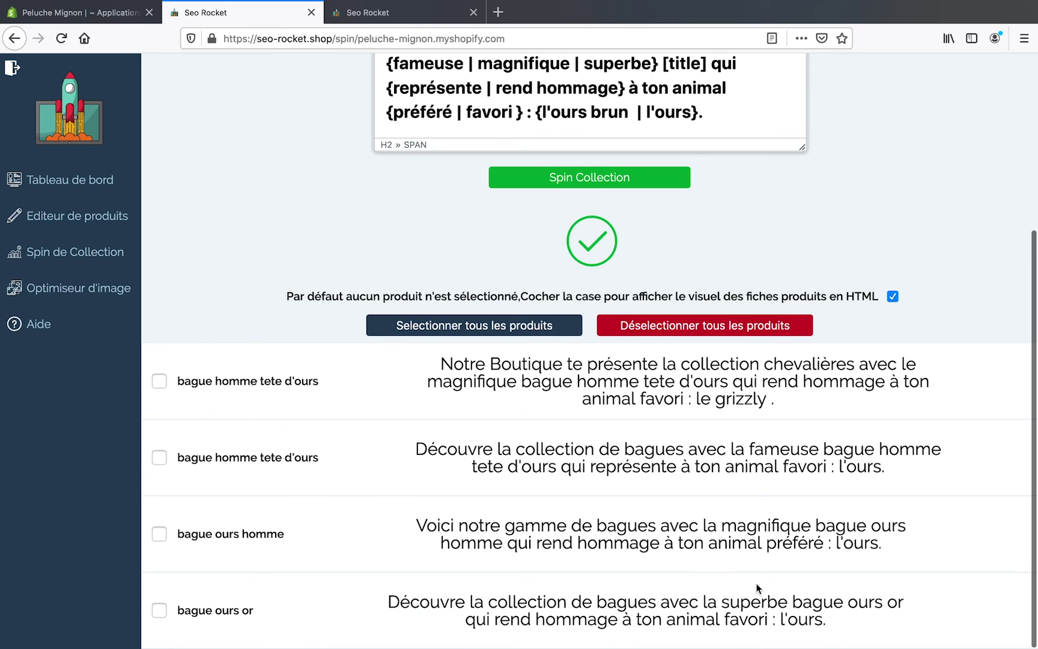
left_click_drag(720, 381, 744, 381)
scroll(740, 384, "up", 3)
scroll(741, 384, "down", 3)
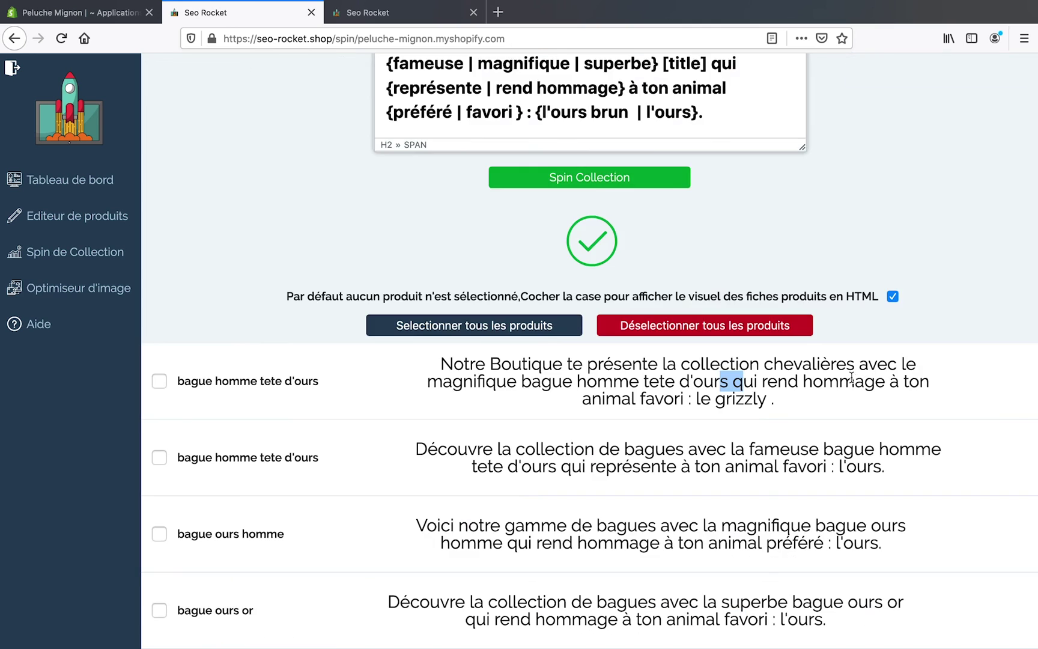
scroll(851, 377, "up", 4)
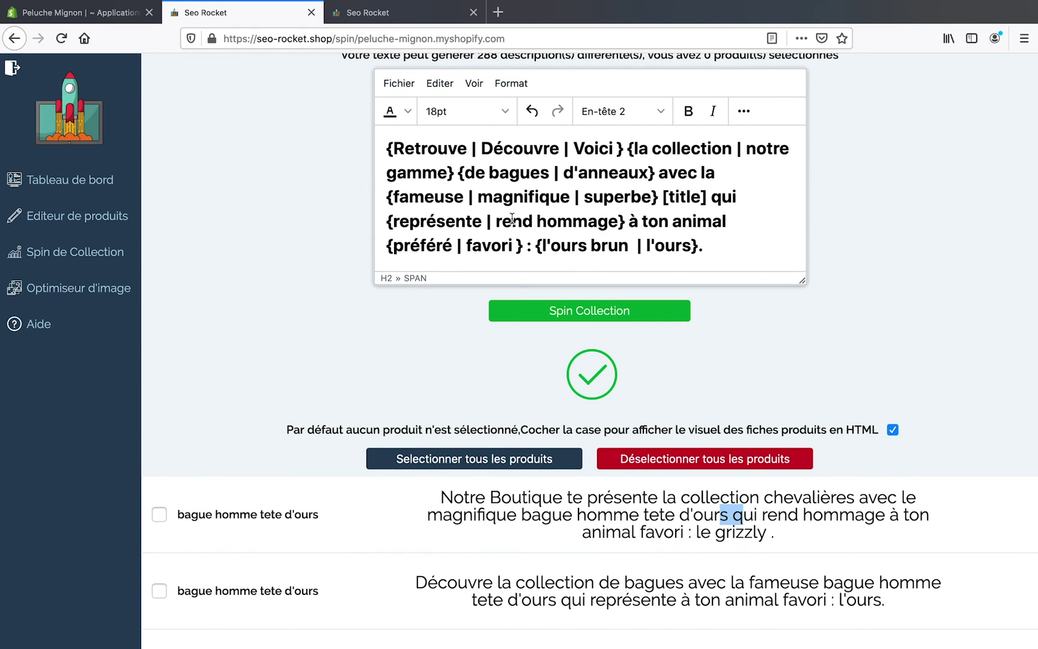
scroll(907, 424, "down", 4)
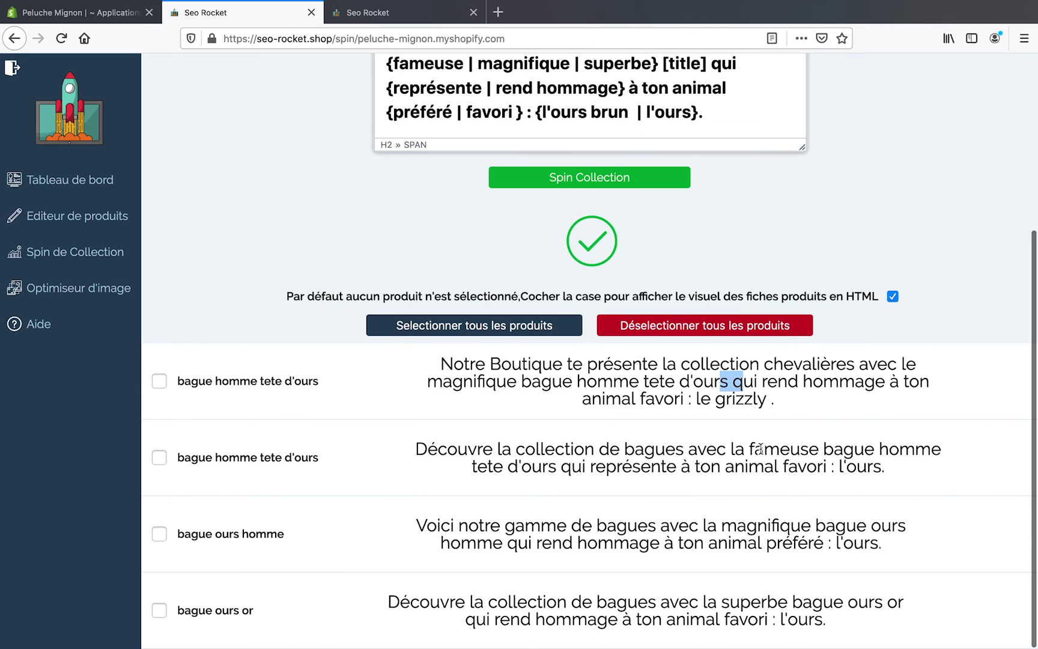